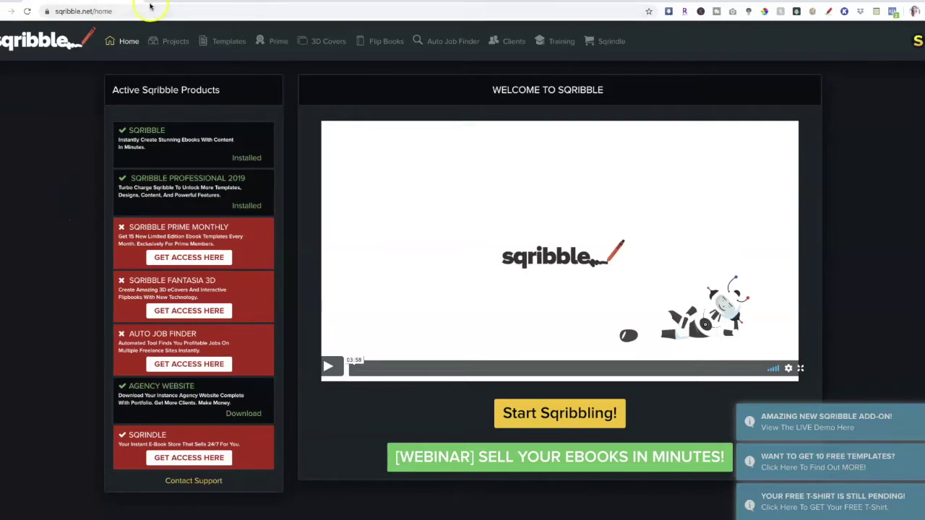
Step: From the Projects list, create a new project to reach the Templates Gallery
{"action": "left_click", "coordinate": [175, 42]}
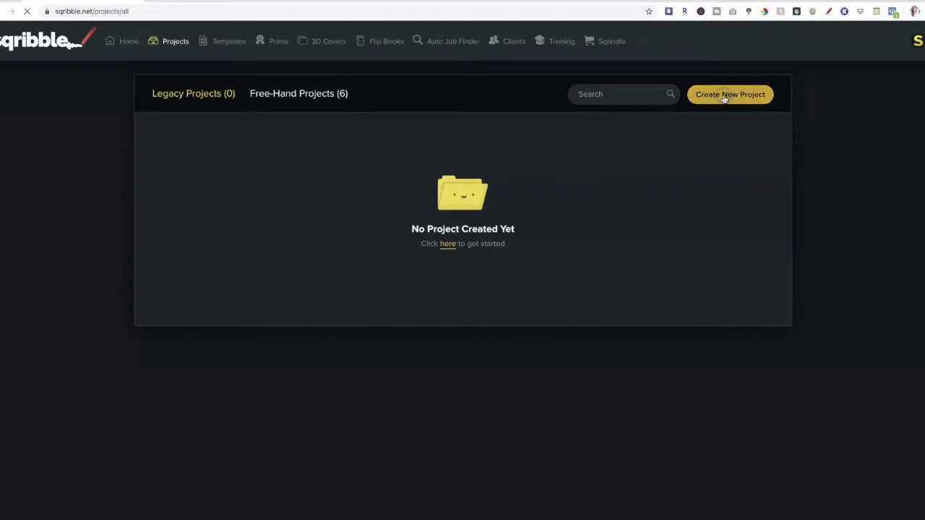
{"action": "left_click", "coordinate": [723, 95]}
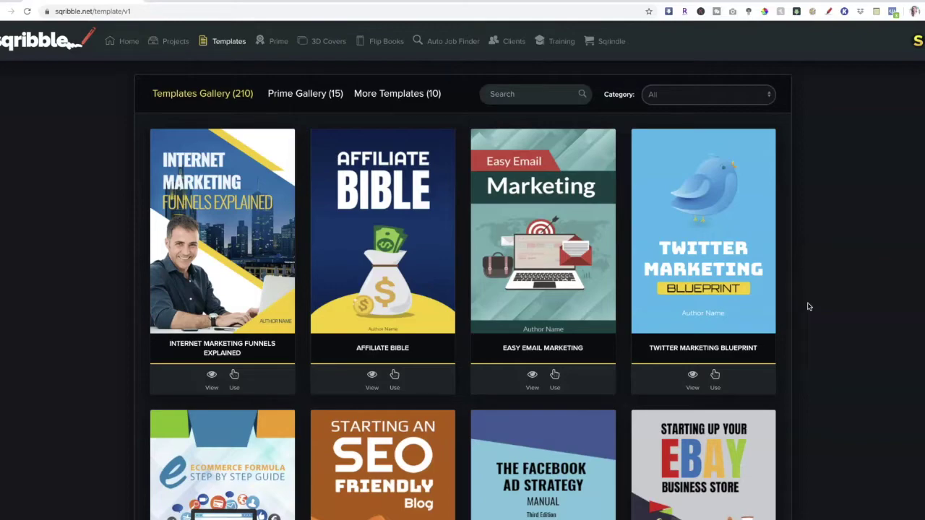
{"action": "scroll", "coordinate": [823, 310], "scroll_direction": "down", "scroll_amount": 12}
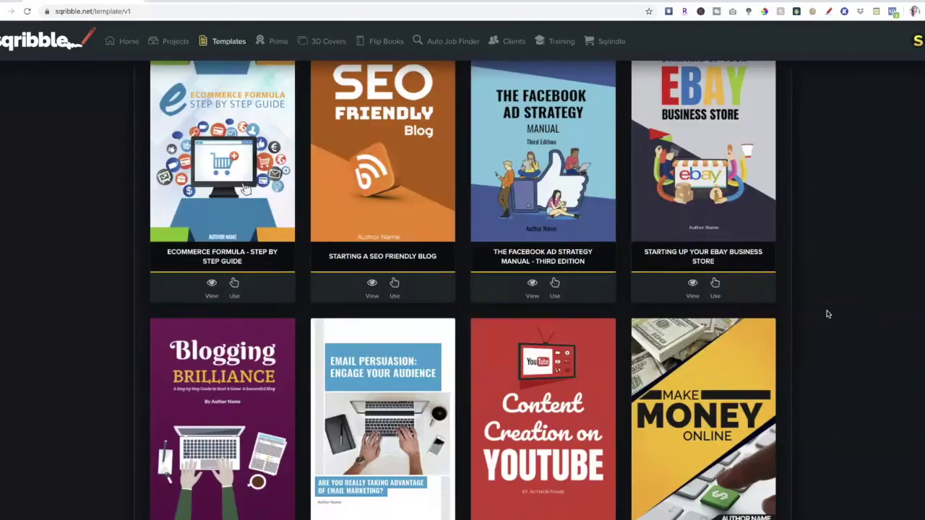
{"action": "scroll", "coordinate": [828, 314], "scroll_direction": "down", "scroll_amount": 13}
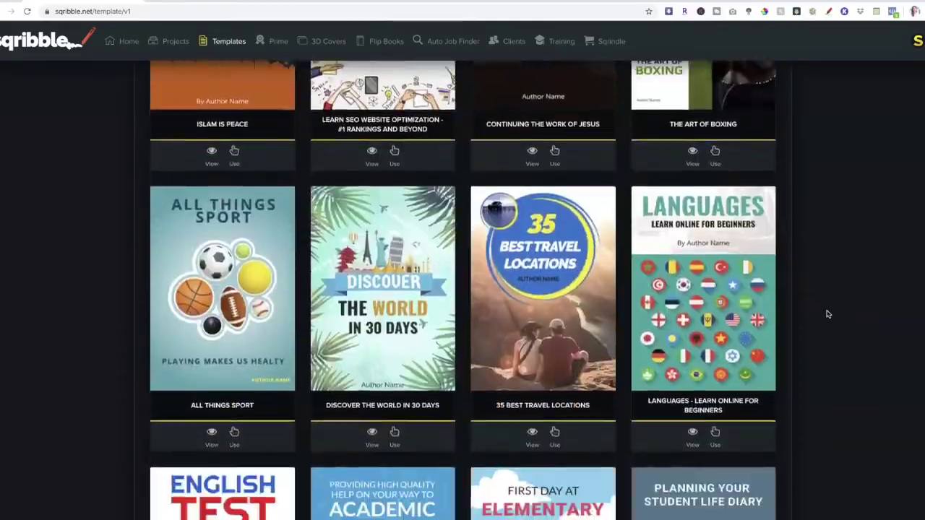
{"action": "scroll", "coordinate": [828, 314], "scroll_direction": "down", "scroll_amount": 15}
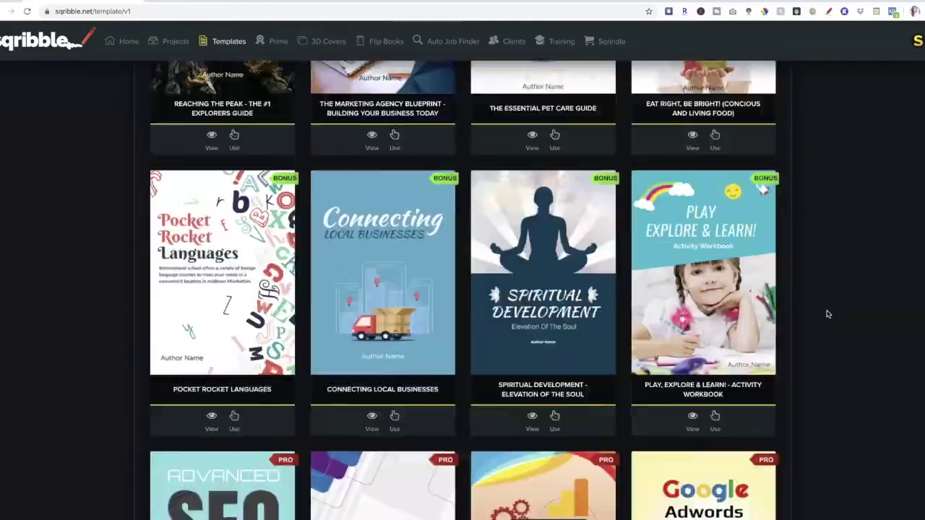
{"action": "scroll", "coordinate": [827, 313], "scroll_direction": "down", "scroll_amount": 12}
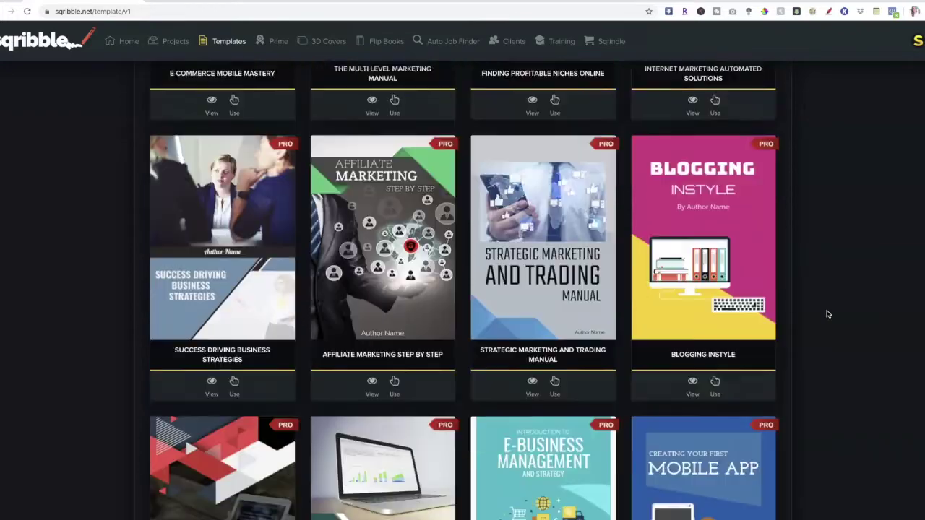
{"action": "scroll", "coordinate": [828, 313], "scroll_direction": "down", "scroll_amount": 4}
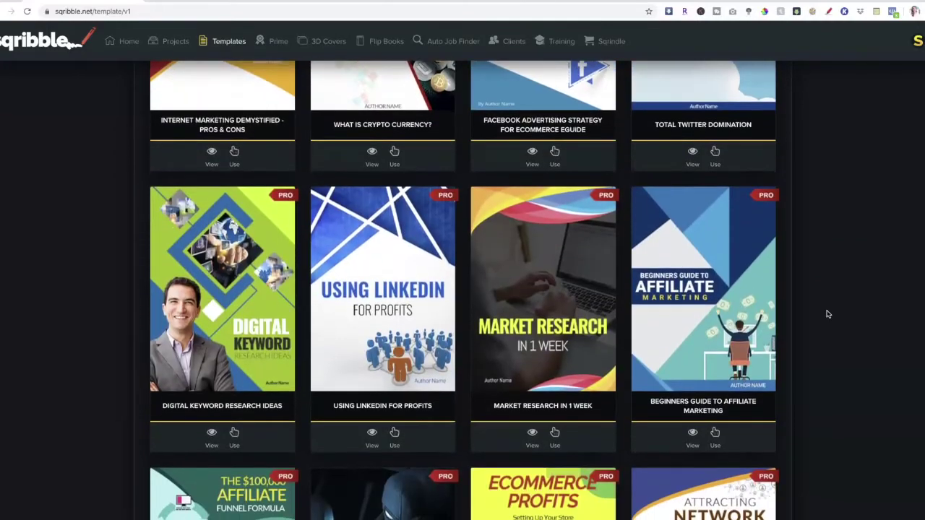
{"action": "left_click", "coordinate": [730, 331]}
{"action": "scroll", "coordinate": [765, 426], "scroll_direction": "down", "scroll_amount": 1}
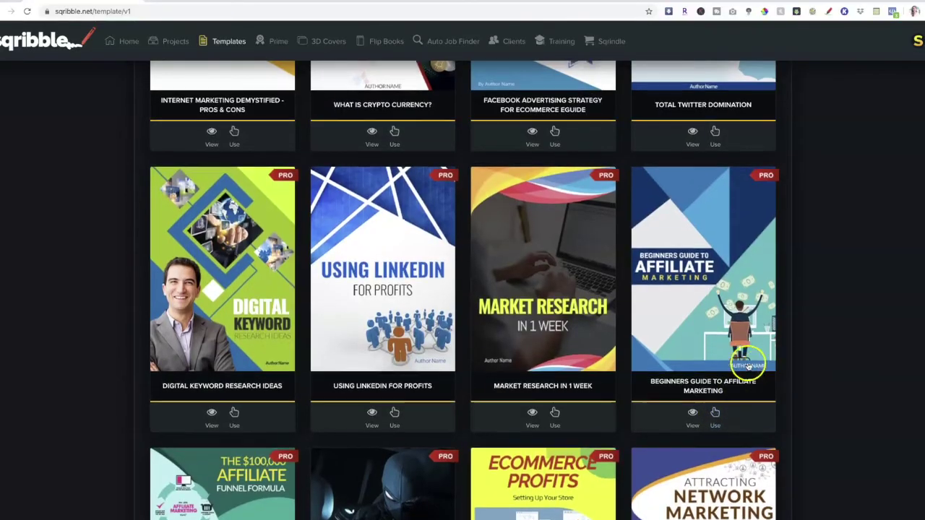
{"action": "scroll", "coordinate": [807, 337], "scroll_direction": "up", "scroll_amount": 10}
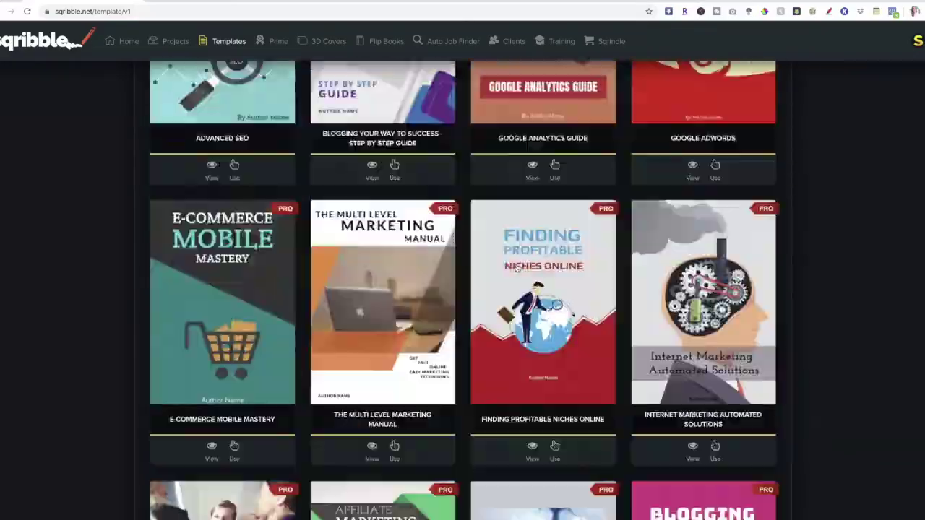
{"action": "scroll", "coordinate": [516, 268], "scroll_direction": "down", "scroll_amount": 5}
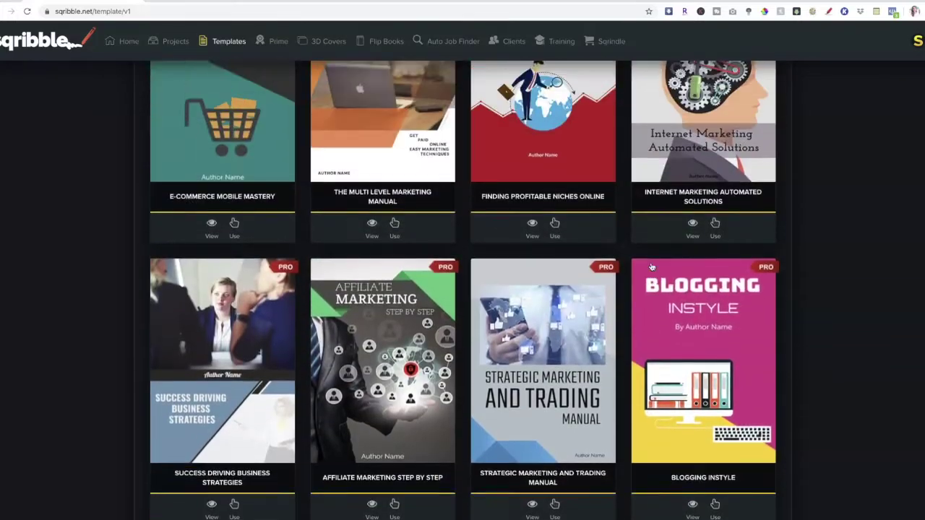
{"action": "scroll", "coordinate": [651, 267], "scroll_direction": "up", "scroll_amount": 3}
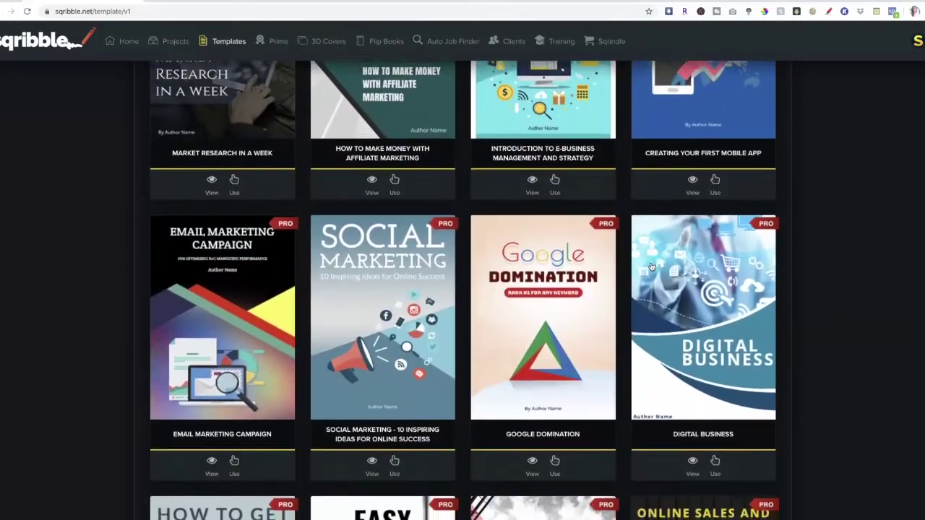
{"action": "scroll", "coordinate": [651, 268], "scroll_direction": "down", "scroll_amount": 8}
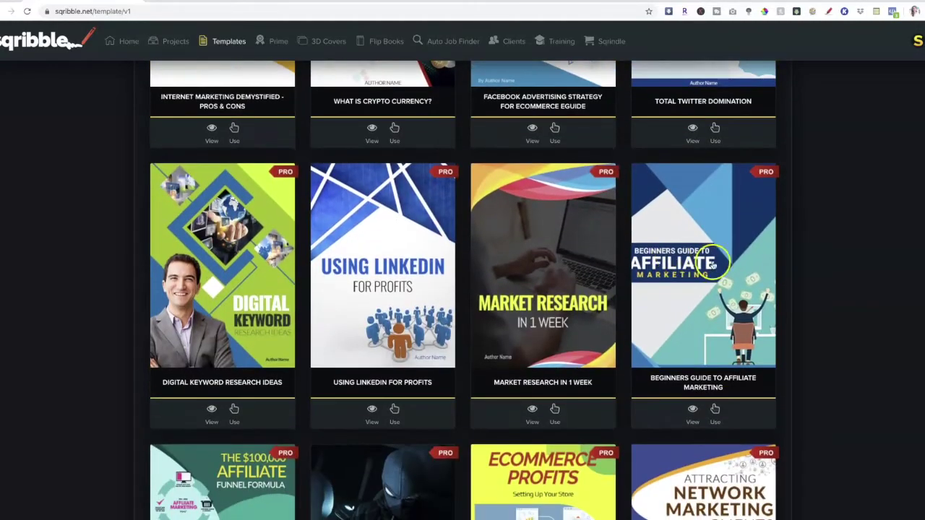
Step: Use the Beginners Guide to Affiliate Marketing template and name the ebook 'Top 10 Freebie Giveaways'
{"action": "left_click", "coordinate": [715, 411]}
{"action": "left_click", "coordinate": [534, 251]}
{"action": "type", "text": "Top "}
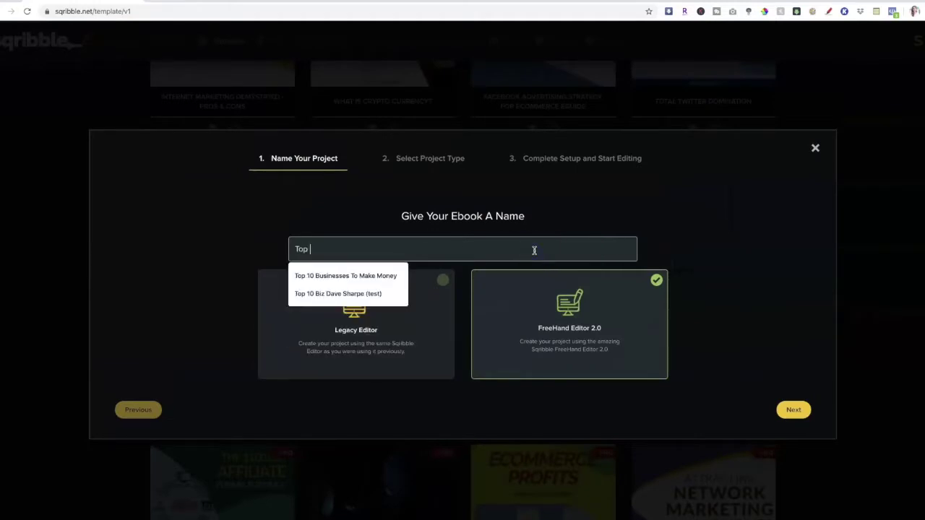
{"action": "type", "text": "10 Freebie Giv"}
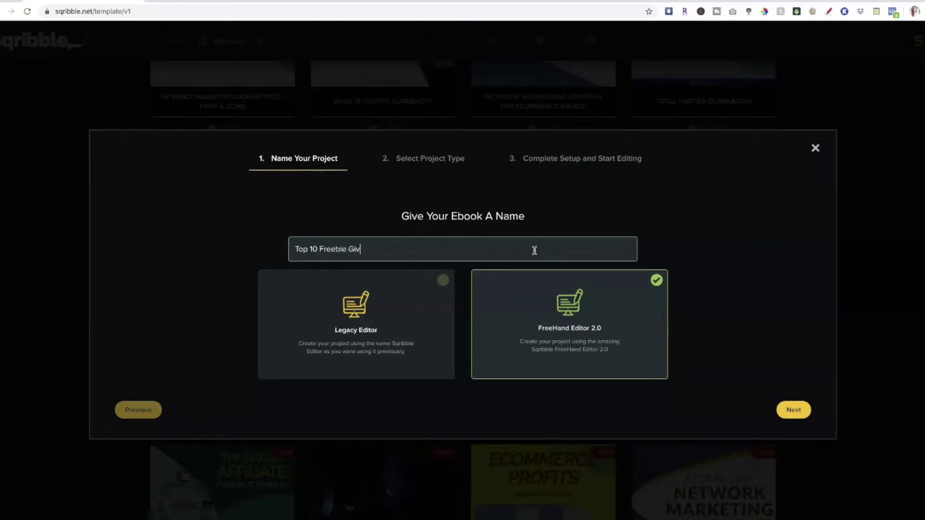
{"action": "type", "text": "eaways"}
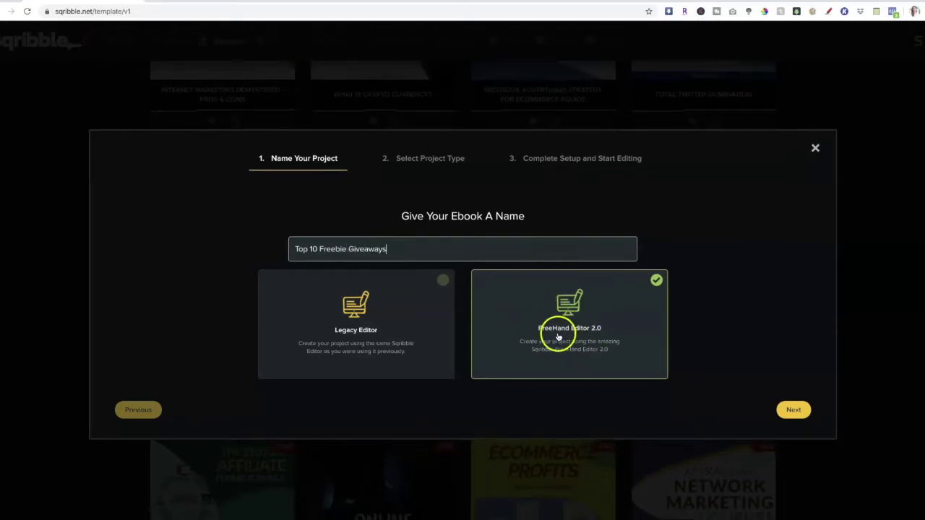
{"action": "left_click", "coordinate": [793, 411]}
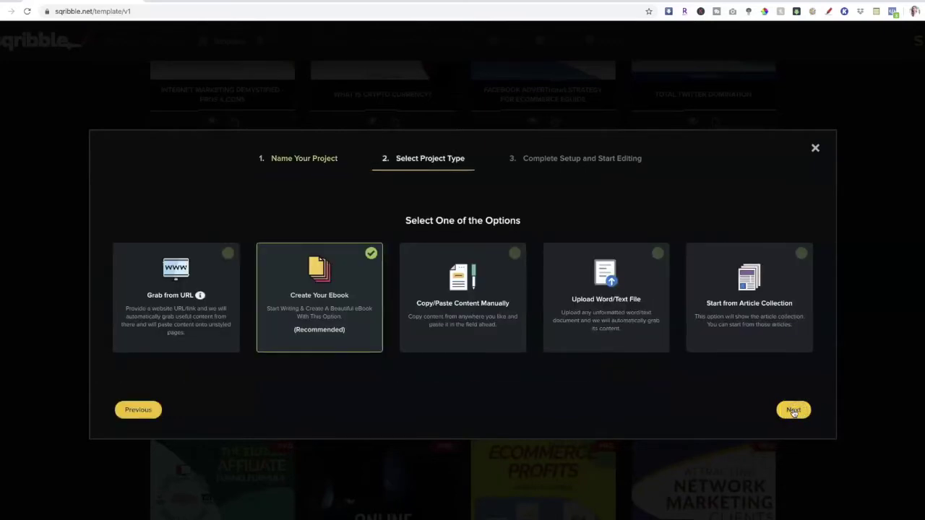
Step: Build the ebook from the uploaded '10 Ideas for Freebies and Giveaways' Word document
{"action": "left_click", "coordinate": [603, 318]}
{"action": "left_click", "coordinate": [793, 410]}
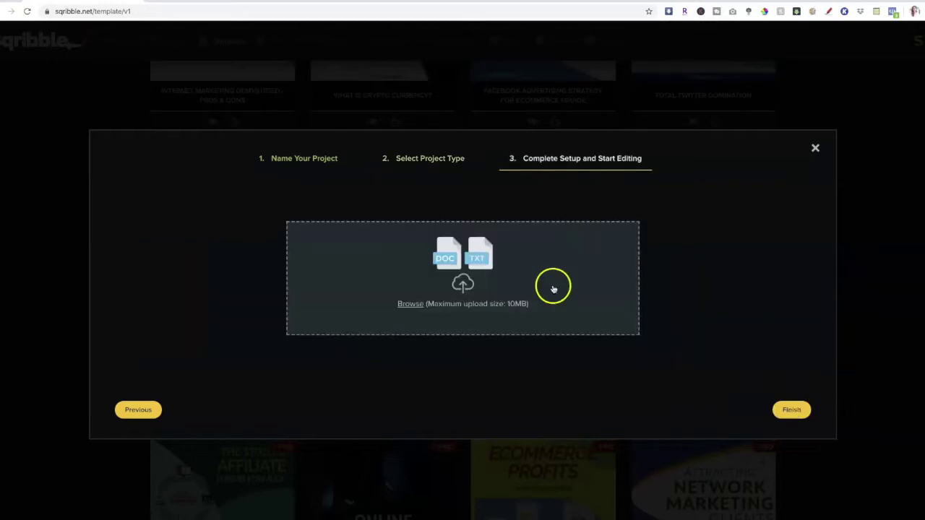
{"action": "left_click", "coordinate": [447, 267]}
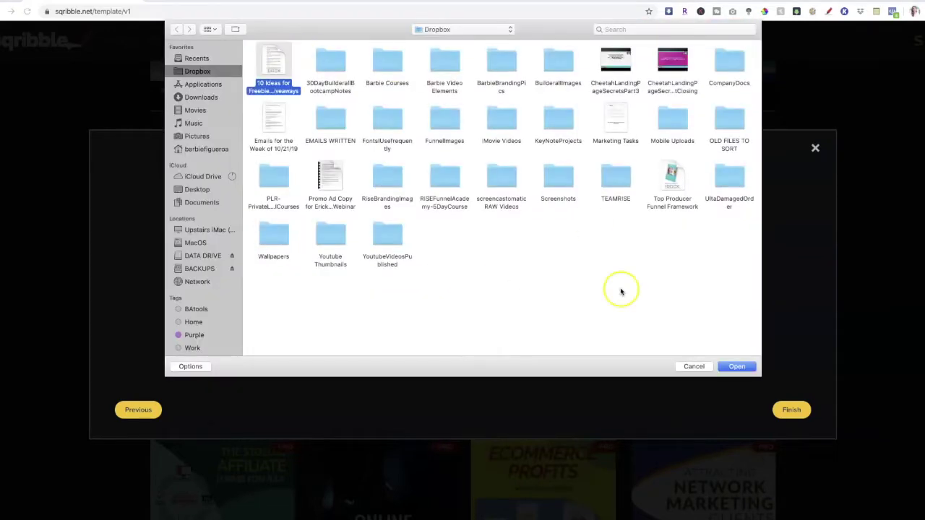
{"action": "left_click", "coordinate": [736, 366]}
{"action": "left_click", "coordinate": [792, 410]}
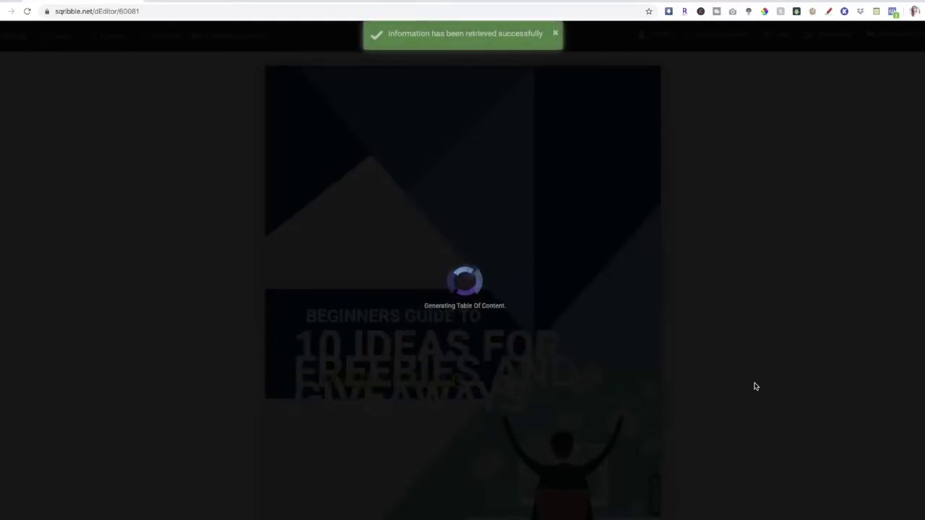
Step: Look through the imported ebook's pages: cover, table of contents and CONTENT 1
{"action": "scroll", "coordinate": [755, 386], "scroll_direction": "down", "scroll_amount": 8}
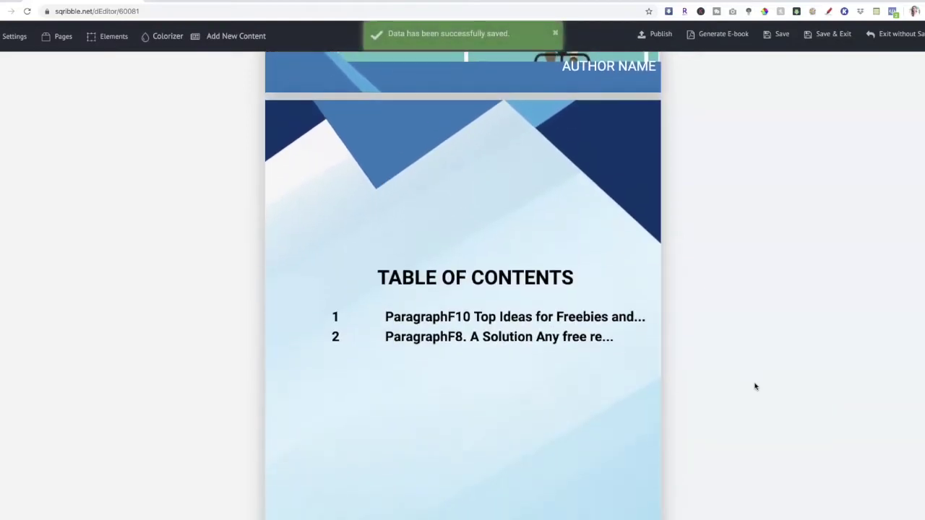
{"action": "scroll", "coordinate": [754, 386], "scroll_direction": "up", "scroll_amount": 2}
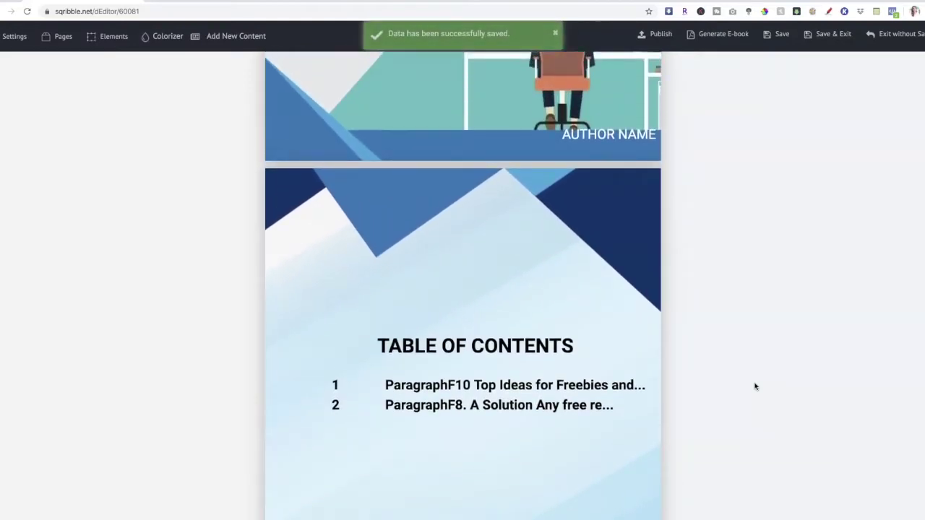
{"action": "scroll", "coordinate": [686, 335], "scroll_direction": "up", "scroll_amount": 5}
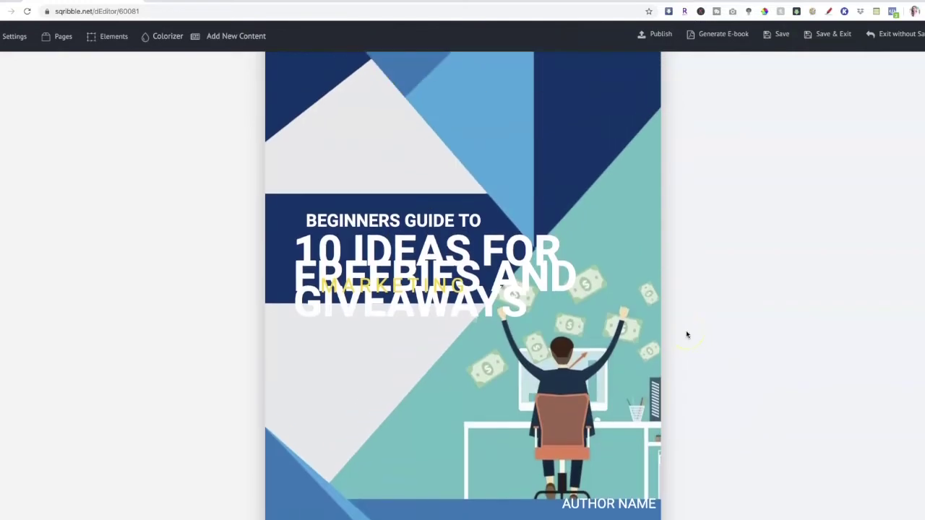
{"action": "scroll", "coordinate": [520, 303], "scroll_direction": "down", "scroll_amount": 7}
{"action": "scroll", "coordinate": [535, 337], "scroll_direction": "up", "scroll_amount": 3}
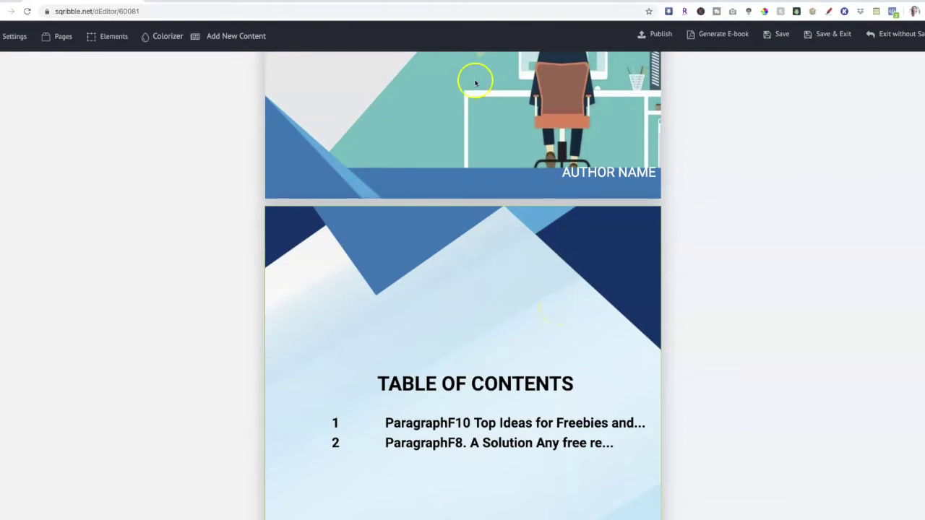
{"action": "left_click", "coordinate": [62, 38]}
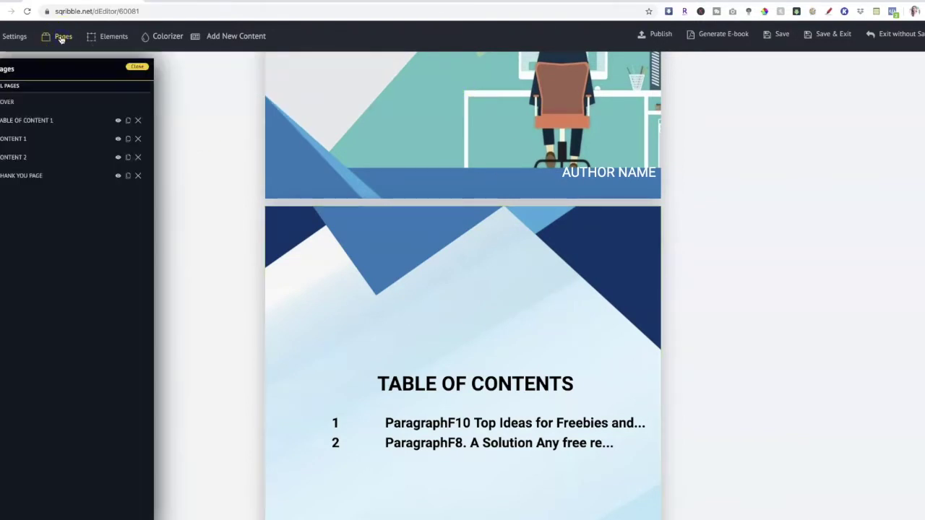
{"action": "left_click", "coordinate": [29, 102]}
{"action": "left_click", "coordinate": [30, 138]}
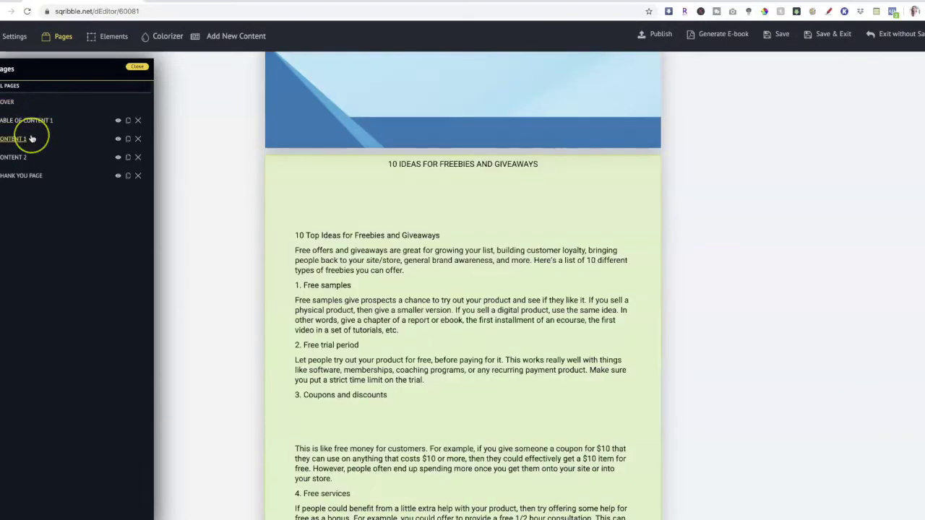
{"action": "left_click", "coordinate": [32, 120]}
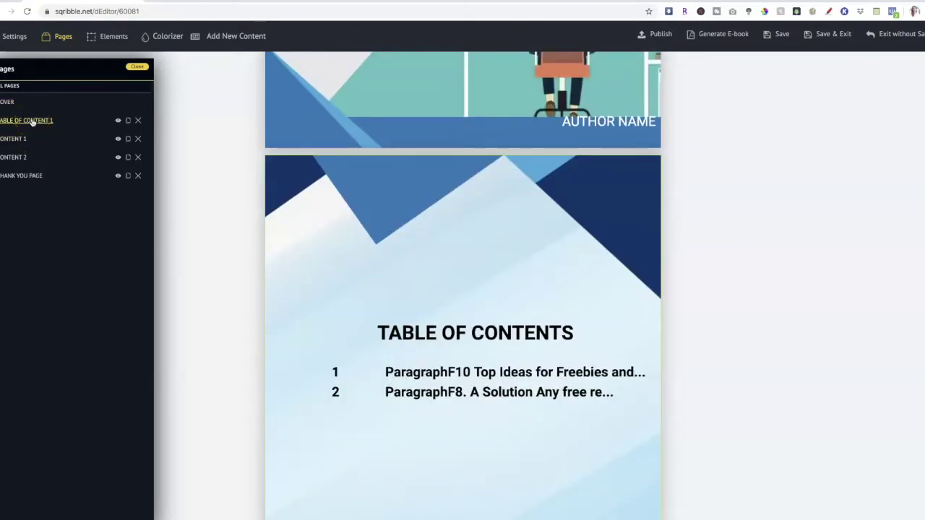
Step: Delete the TABLE OF CONTENT 1 page, confirming with 'Yes, I am sure'
{"action": "left_click", "coordinate": [116, 137]}
{"action": "left_click", "coordinate": [118, 120]}
{"action": "left_click", "coordinate": [47, 120]}
{"action": "left_click", "coordinate": [138, 120]}
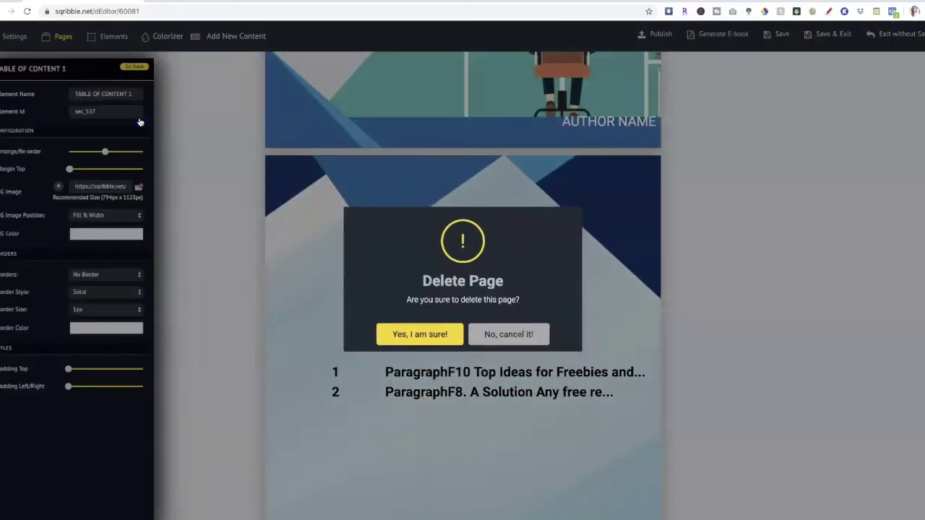
{"action": "left_click", "coordinate": [397, 328]}
Step: Move the BEGINNERS GUIDE TO headline up near the top of the cover
{"action": "scroll", "coordinate": [603, 256], "scroll_direction": "up", "scroll_amount": 8}
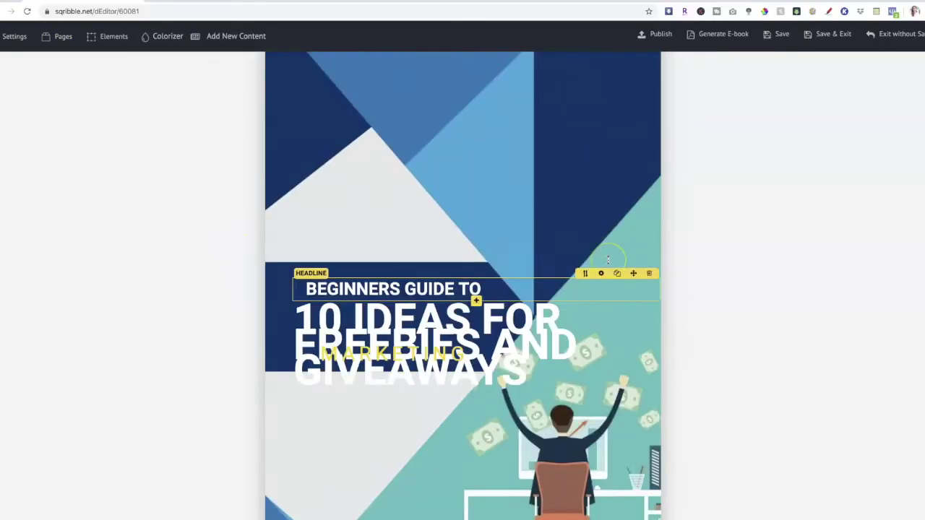
{"action": "left_click", "coordinate": [630, 303]}
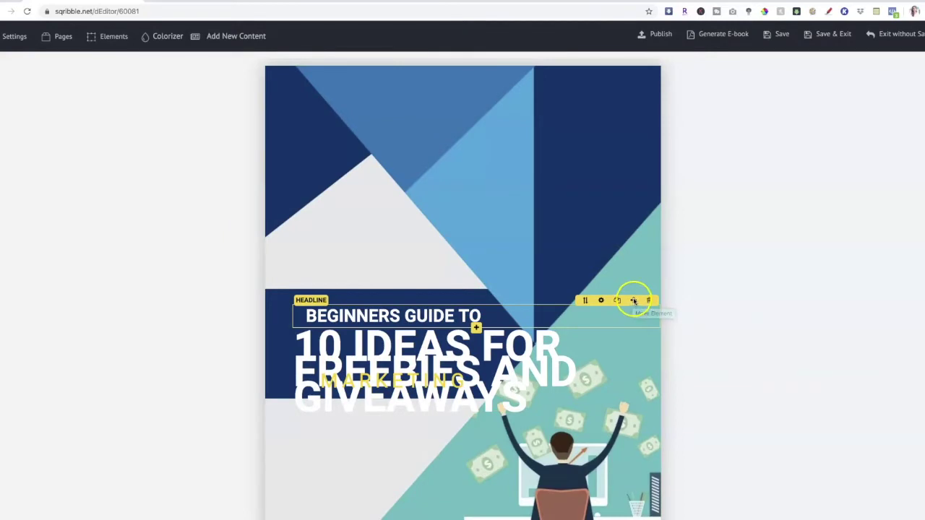
{"action": "left_click_drag", "start_coordinate": [633, 301], "coordinate": [621, 106]}
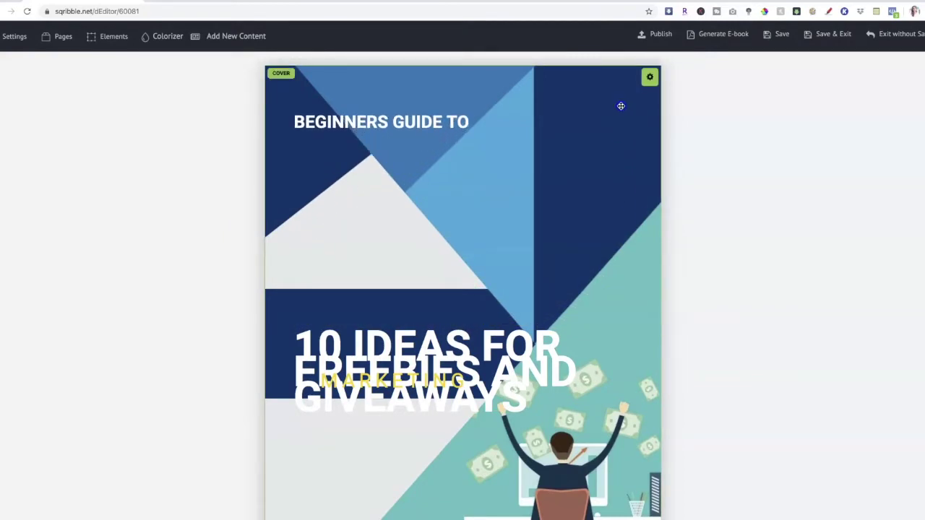
Step: Place the 10 IDEAS FOR FREEBIES AND GIVEAWAYS title on the dark blue band above MARKETING
{"action": "left_click_drag", "start_coordinate": [629, 326], "coordinate": [622, 143]}
{"action": "mouse_move", "coordinate": [613, 374]}
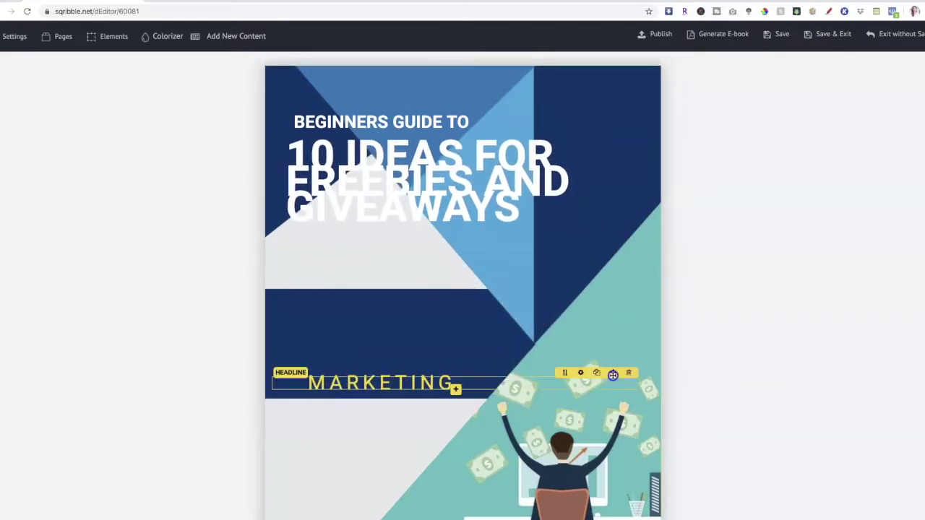
{"action": "mouse_move", "coordinate": [557, 198]}
{"action": "left_click_drag", "start_coordinate": [622, 138], "coordinate": [627, 280]}
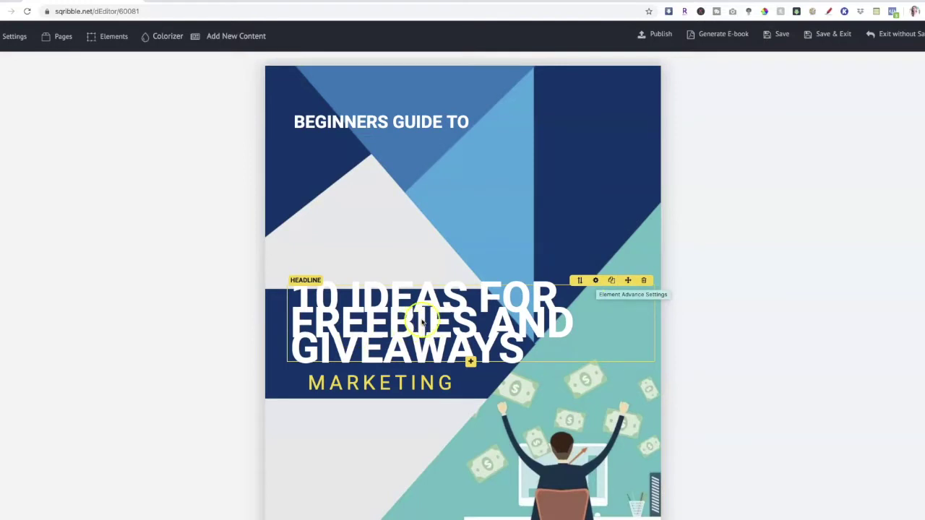
Step: Set the cover title's line height to 1.0em in its advanced settings
{"action": "left_click", "coordinate": [596, 283]}
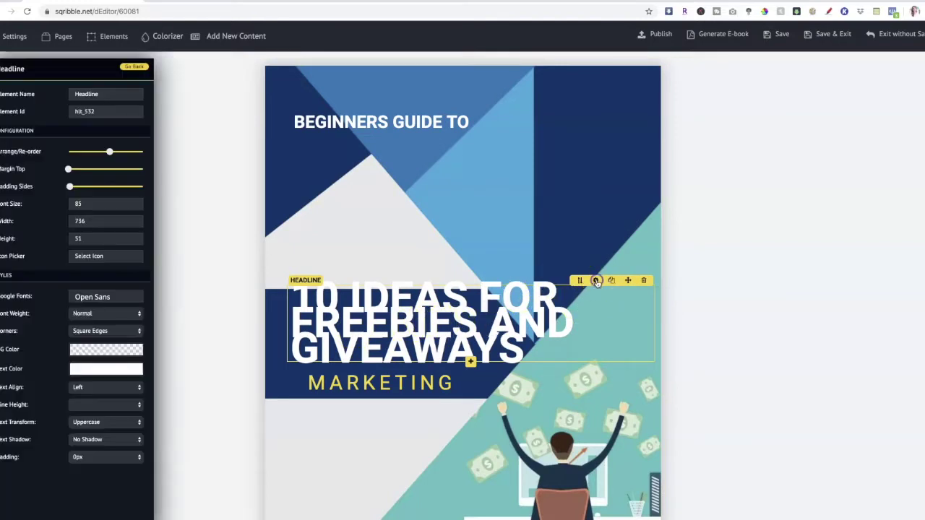
{"action": "left_click", "coordinate": [283, 176]}
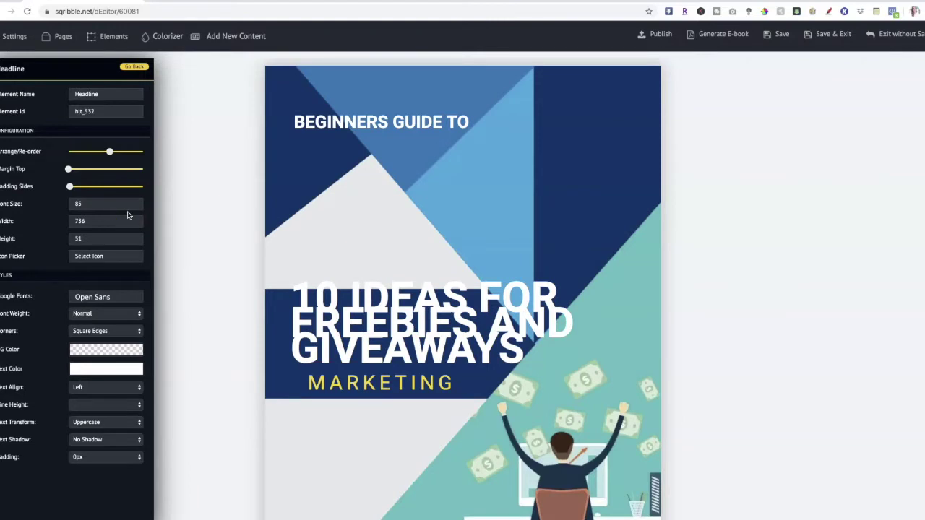
{"action": "left_click", "coordinate": [112, 406]}
{"action": "left_click", "coordinate": [97, 434]}
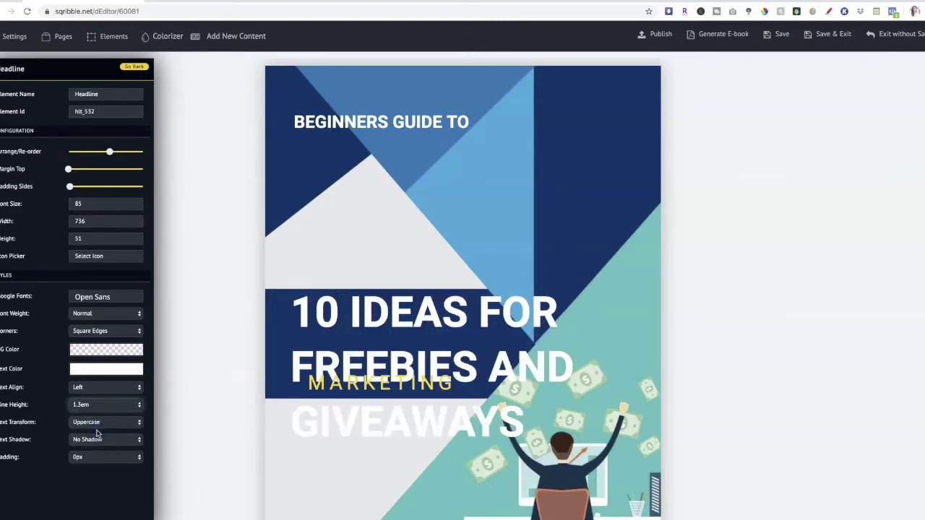
{"action": "left_click", "coordinate": [94, 401]}
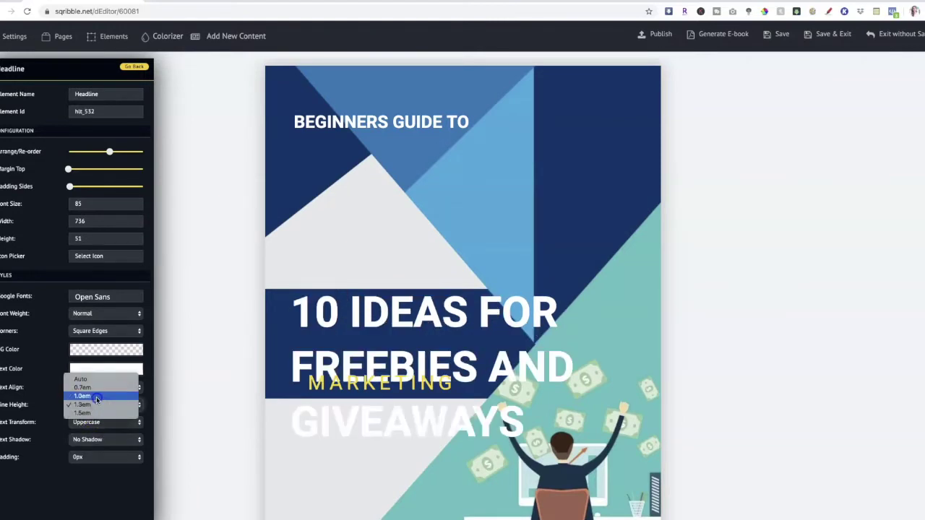
{"action": "left_click", "coordinate": [96, 401]}
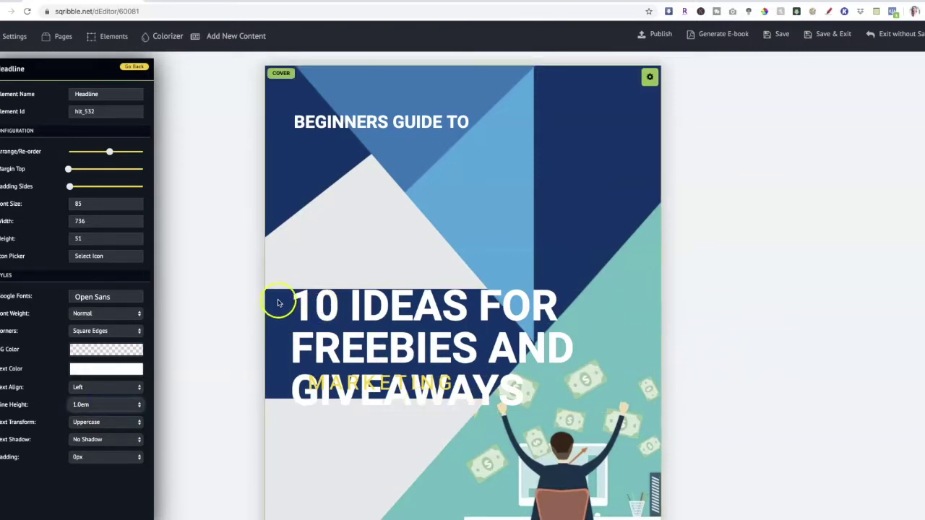
Step: Shrink the title's font size from 85 to 64 so it fits on two lines
{"action": "left_click", "coordinate": [303, 303]}
{"action": "double_click", "coordinate": [299, 303]}
{"action": "left_click_drag", "start_coordinate": [297, 303], "coordinate": [510, 381]}
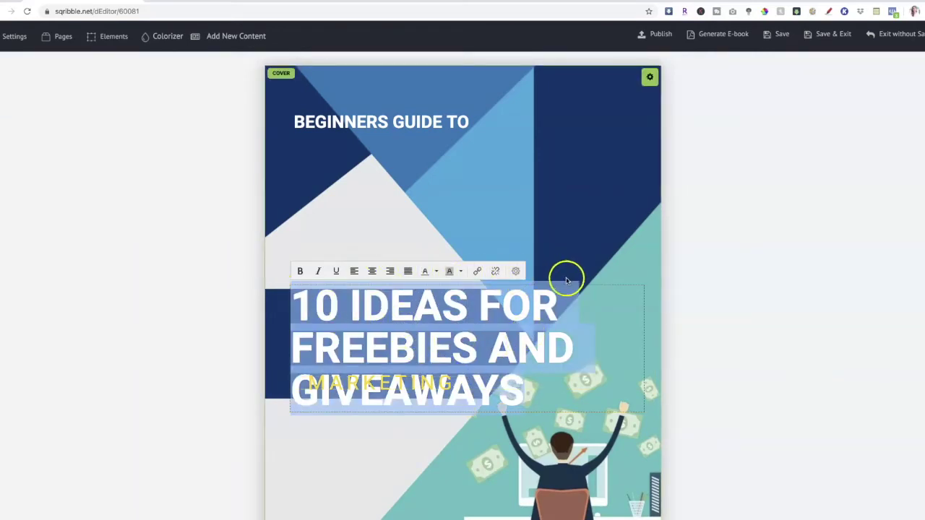
{"action": "left_click", "coordinate": [595, 281]}
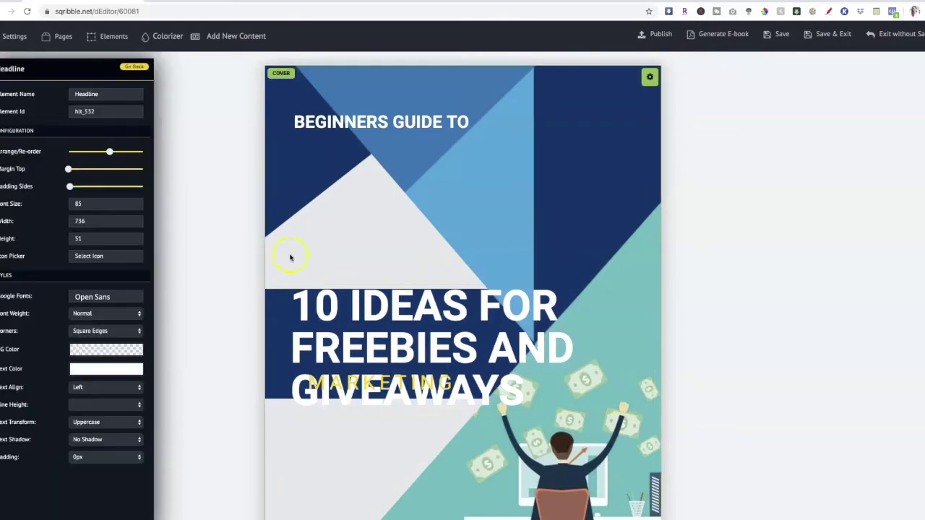
{"action": "left_click", "coordinate": [133, 207]}
{"action": "left_click", "coordinate": [133, 208]}
{"action": "left_click", "coordinate": [133, 207]}
{"action": "left_click", "coordinate": [133, 208]}
{"action": "left_click", "coordinate": [133, 208]}
{"action": "left_click", "coordinate": [133, 208]}
{"action": "left_click", "coordinate": [133, 207]}
{"action": "left_click", "coordinate": [133, 207]}
{"action": "left_click", "coordinate": [133, 208]}
{"action": "left_click", "coordinate": [133, 207]}
{"action": "left_click", "coordinate": [133, 207]}
{"action": "left_click", "coordinate": [133, 207]}
{"action": "left_click", "coordinate": [133, 207]}
{"action": "left_click", "coordinate": [133, 207]}
{"action": "left_click", "coordinate": [133, 208]}
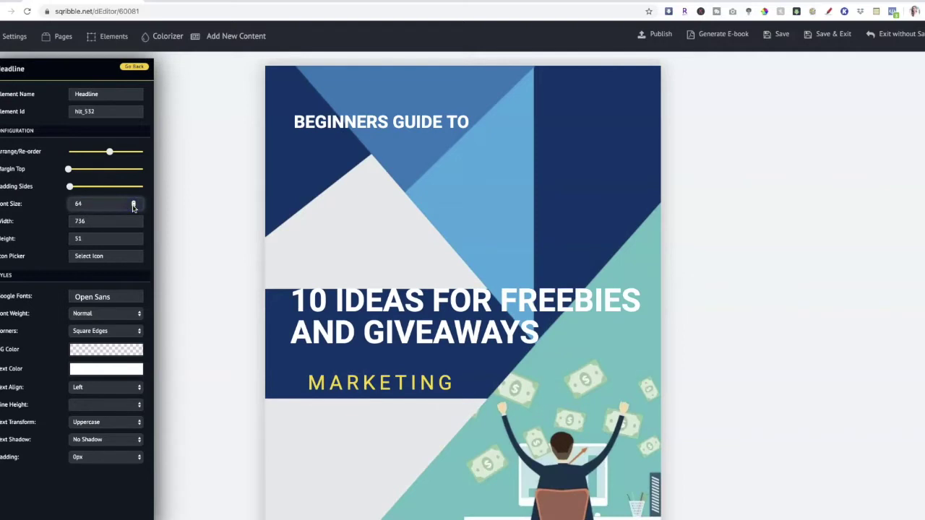
{"action": "left_click", "coordinate": [744, 274]}
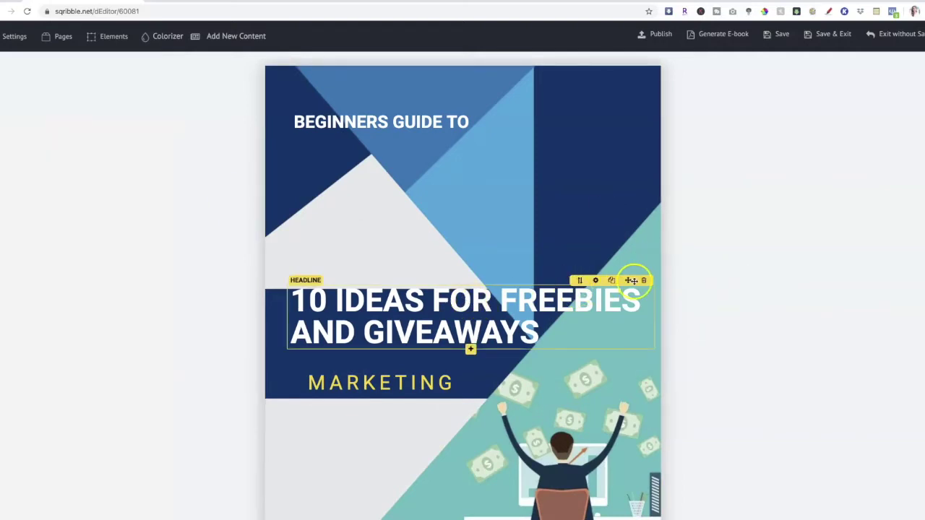
Step: Nudge the title slightly left and delete the BEGINNERS GUIDE TO headline from the cover
{"action": "mouse_move", "coordinate": [628, 281]}
{"action": "left_mouse_down"}
{"action": "mouse_move", "coordinate": [606, 292]}
{"action": "mouse_move", "coordinate": [614, 290]}
{"action": "left_mouse_up"}
{"action": "mouse_move", "coordinate": [570, 99]}
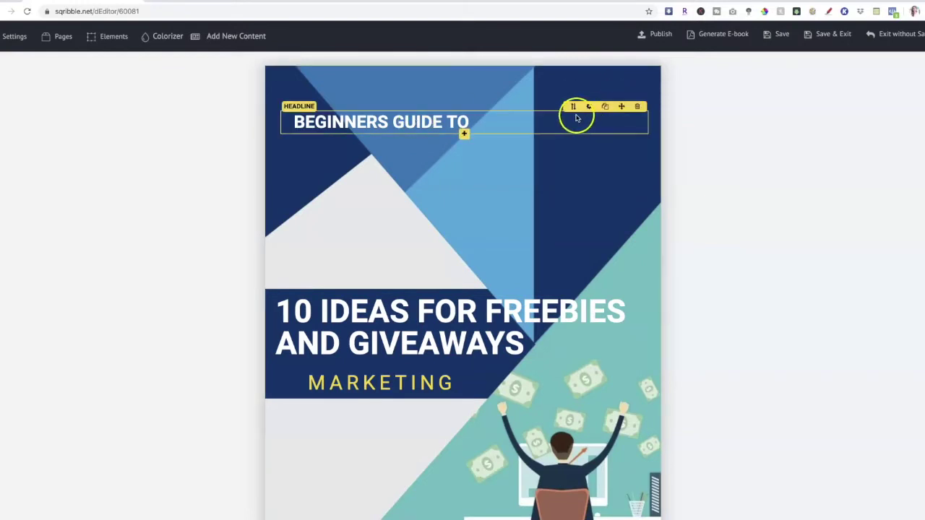
{"action": "left_click_drag", "start_coordinate": [620, 106], "coordinate": [605, 263]}
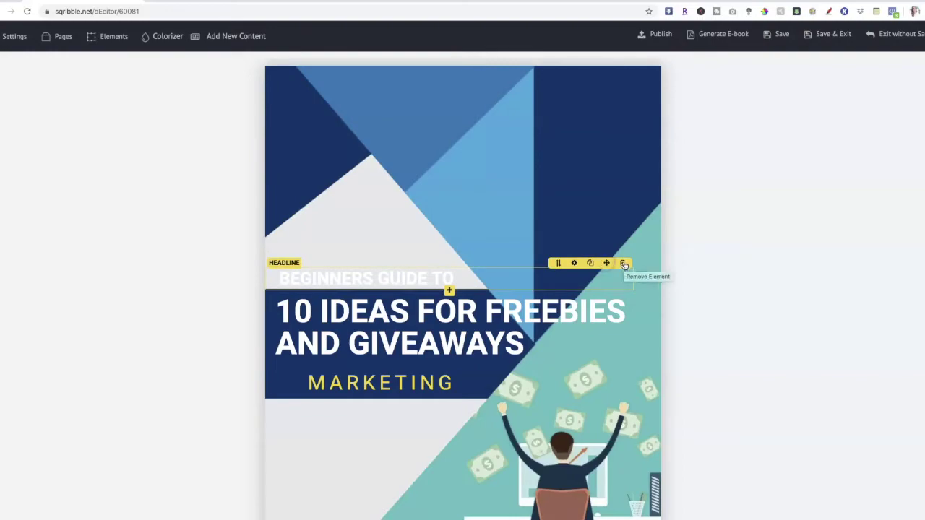
{"action": "left_click", "coordinate": [622, 263]}
{"action": "left_click", "coordinate": [410, 335]}
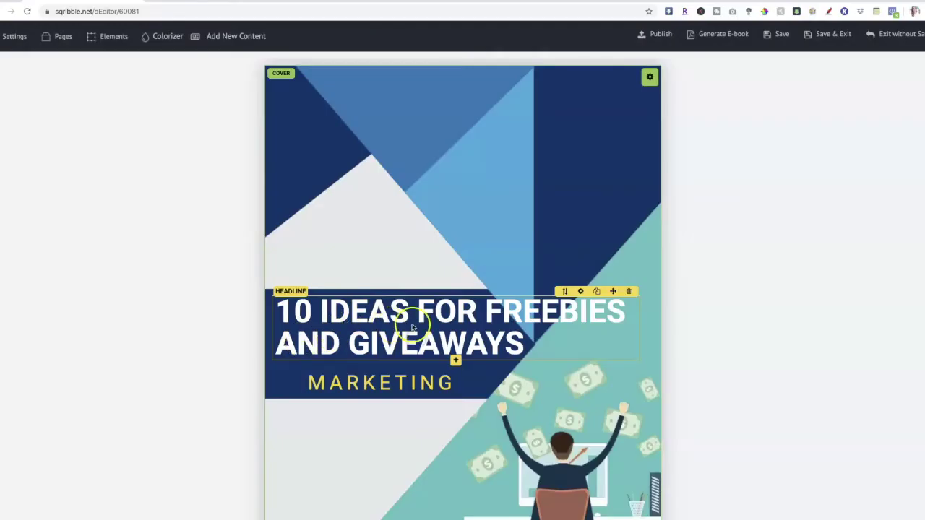
Step: Move the yellow MARKETING subtitle under the title and retype it as 'TO GENERATE MORE LEADS!'
{"action": "left_click", "coordinate": [338, 380]}
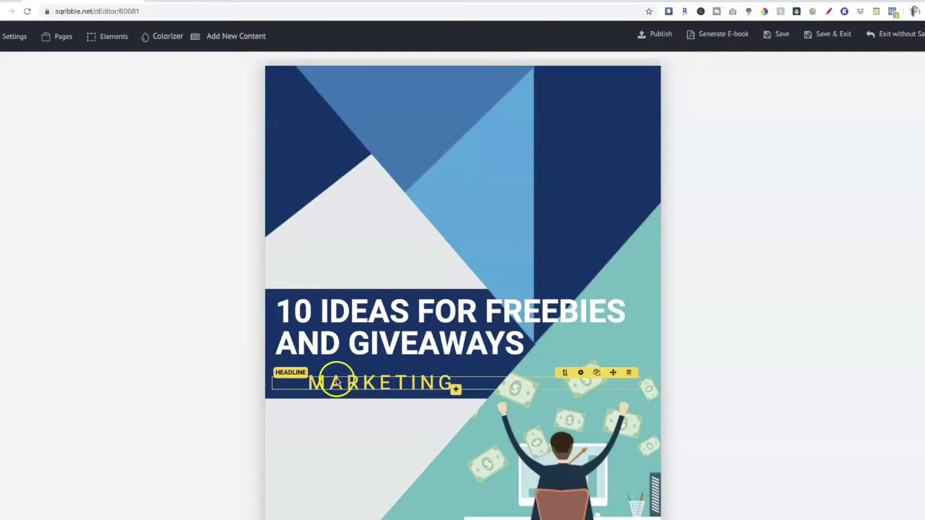
{"action": "left_click_drag", "start_coordinate": [612, 372], "coordinate": [581, 357]}
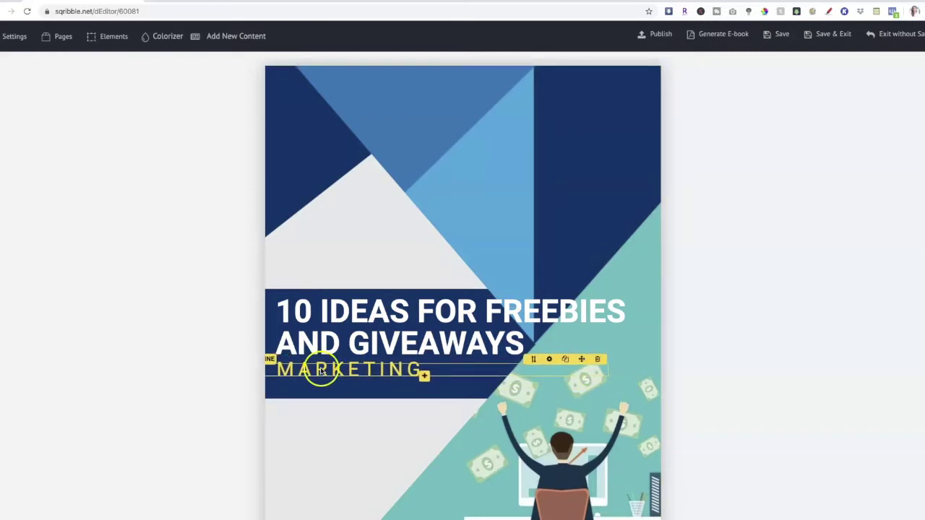
{"action": "double_click", "coordinate": [291, 372]}
{"action": "type", "text": "TO"}
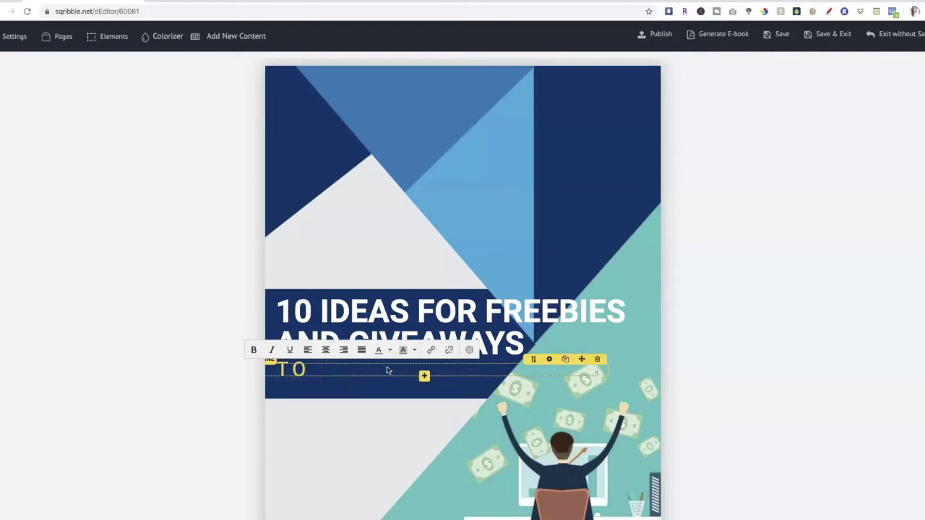
{"action": "key", "text": "Tab"}
{"action": "type", "text": "G"}
{"action": "scroll", "coordinate": [320, 328], "scroll_direction": "up", "scroll_amount": 5}
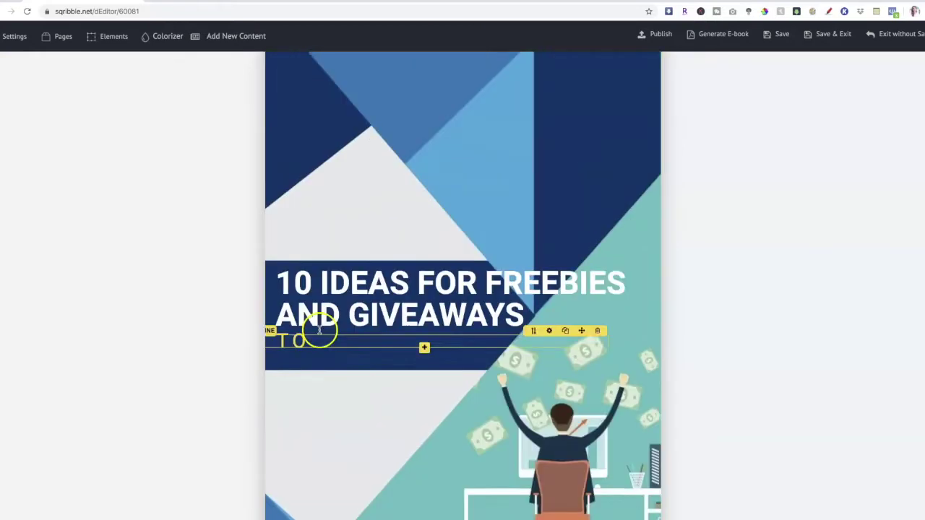
{"action": "left_click", "coordinate": [321, 370]}
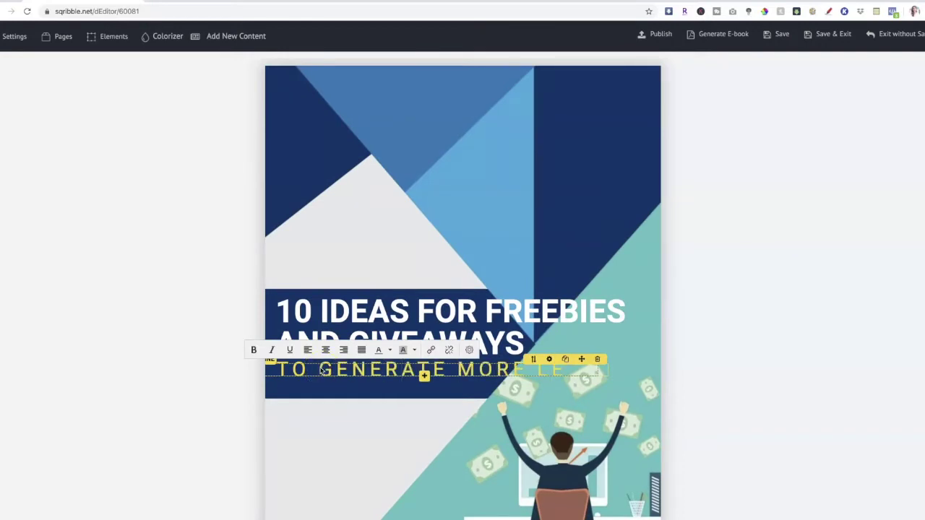
{"action": "type", "text": "ADS!"}
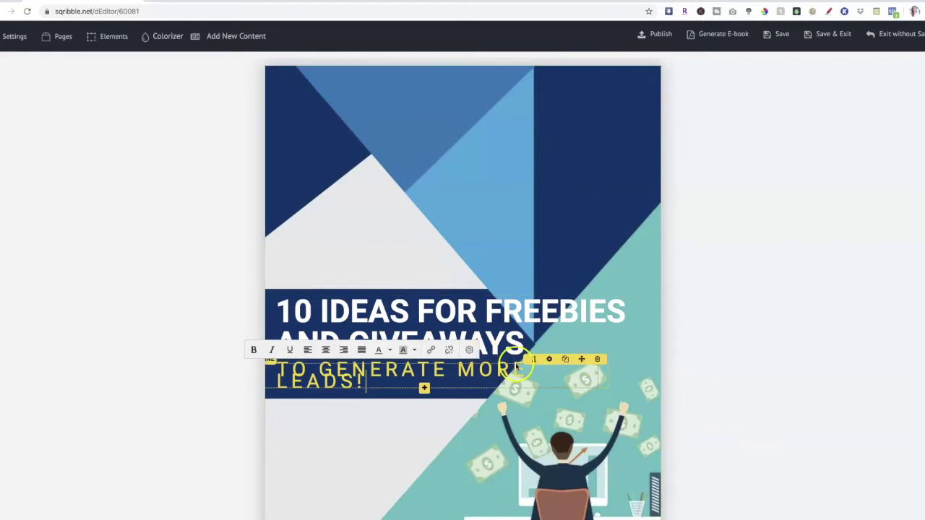
{"action": "left_click", "coordinate": [549, 359]}
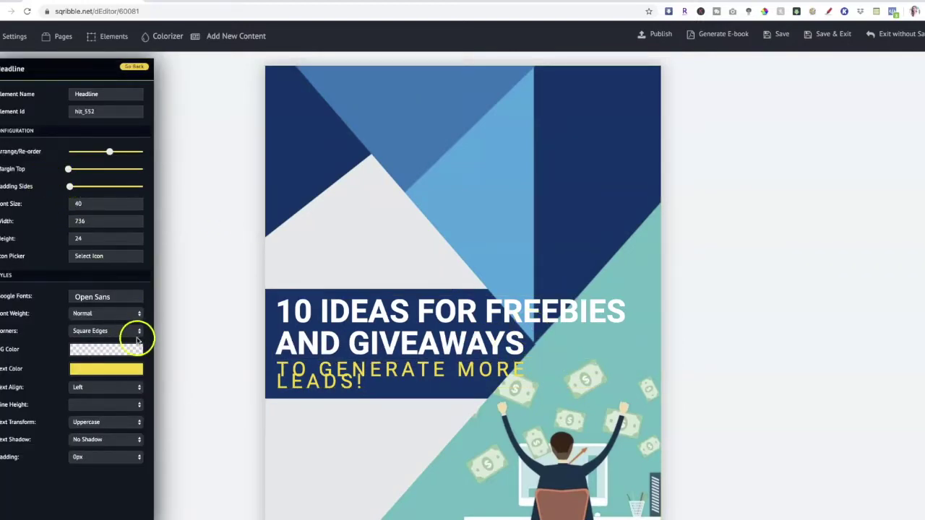
Step: Give the subtitle 1.0em line height and reduce its font size from 40 to 22
{"action": "left_click", "coordinate": [133, 409]}
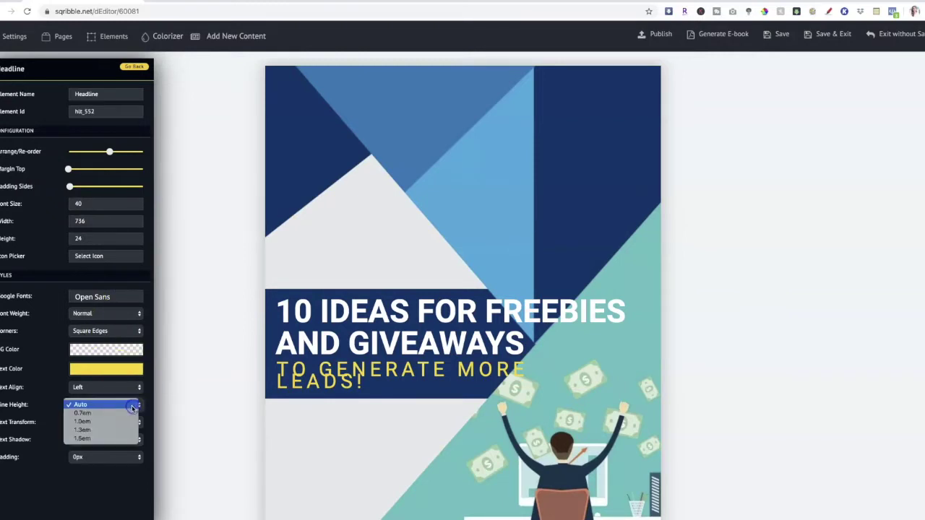
{"action": "left_click", "coordinate": [120, 424]}
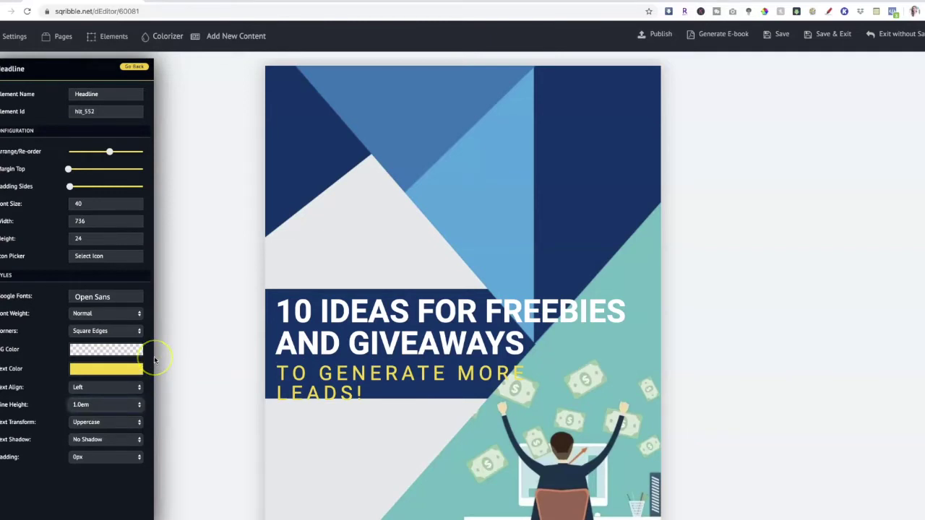
{"action": "left_click", "coordinate": [134, 207]}
{"action": "left_click", "coordinate": [133, 207]}
{"action": "left_click", "coordinate": [134, 207]}
{"action": "left_click", "coordinate": [133, 208]}
{"action": "left_click", "coordinate": [133, 207]}
{"action": "left_click", "coordinate": [134, 207]}
{"action": "left_click", "coordinate": [133, 207]}
{"action": "left_click", "coordinate": [133, 208]}
{"action": "left_click", "coordinate": [134, 207]}
{"action": "left_click", "coordinate": [134, 207]}
{"action": "left_click", "coordinate": [133, 207]}
{"action": "left_click", "coordinate": [134, 207]}
{"action": "left_click", "coordinate": [134, 208]}
{"action": "left_click", "coordinate": [134, 207]}
{"action": "left_click", "coordinate": [134, 208]}
{"action": "left_click", "coordinate": [133, 207]}
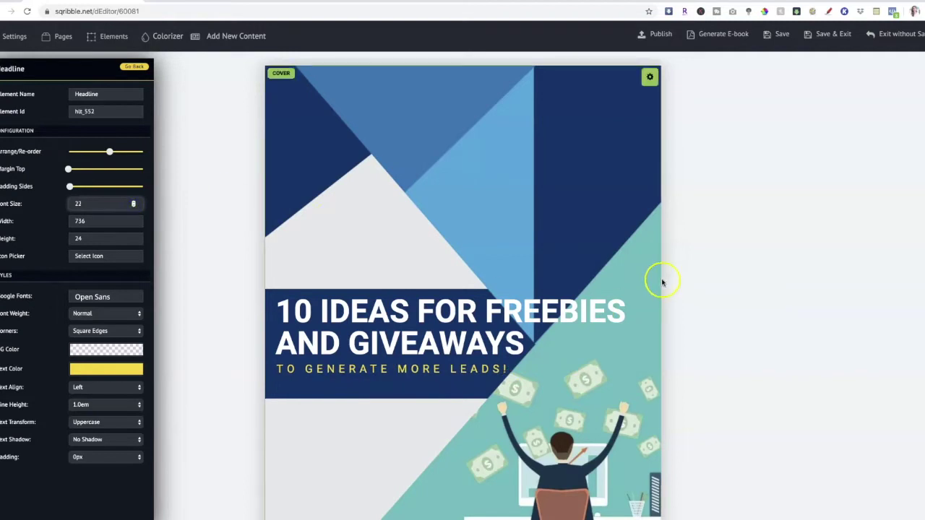
{"action": "left_click", "coordinate": [740, 280]}
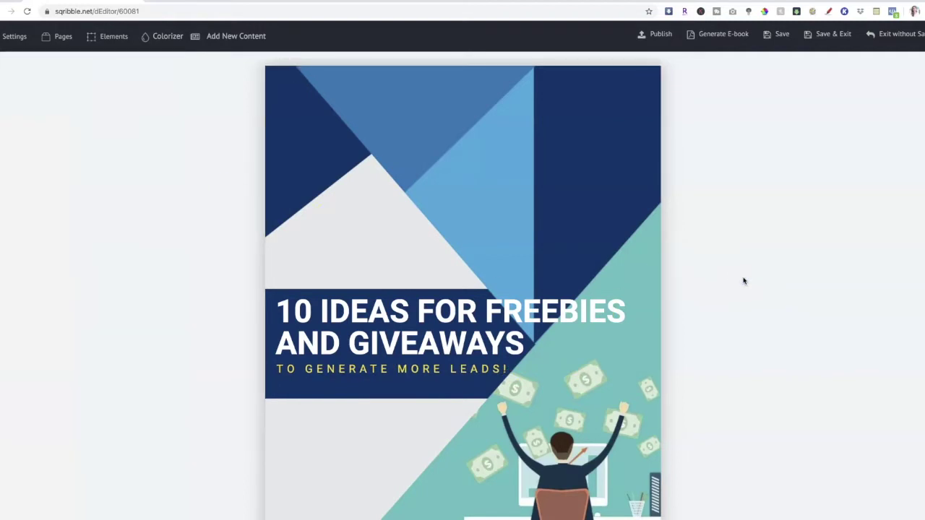
{"action": "scroll", "coordinate": [743, 280], "scroll_direction": "down", "scroll_amount": 5}
Step: Replace GAUTHOR NAME with a centred 'BY:' byline followed by the author's name
{"action": "left_click", "coordinate": [591, 431]}
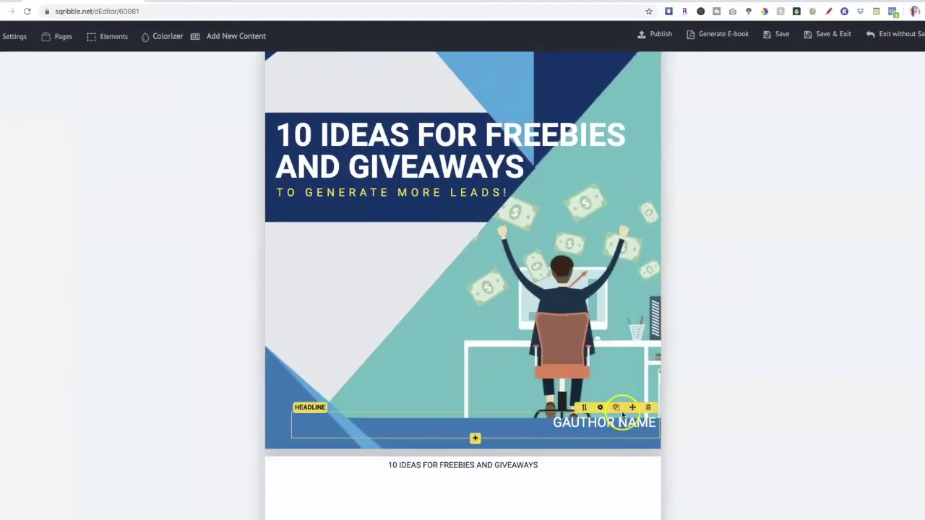
{"action": "left_click_drag", "start_coordinate": [634, 407], "coordinate": [610, 415]}
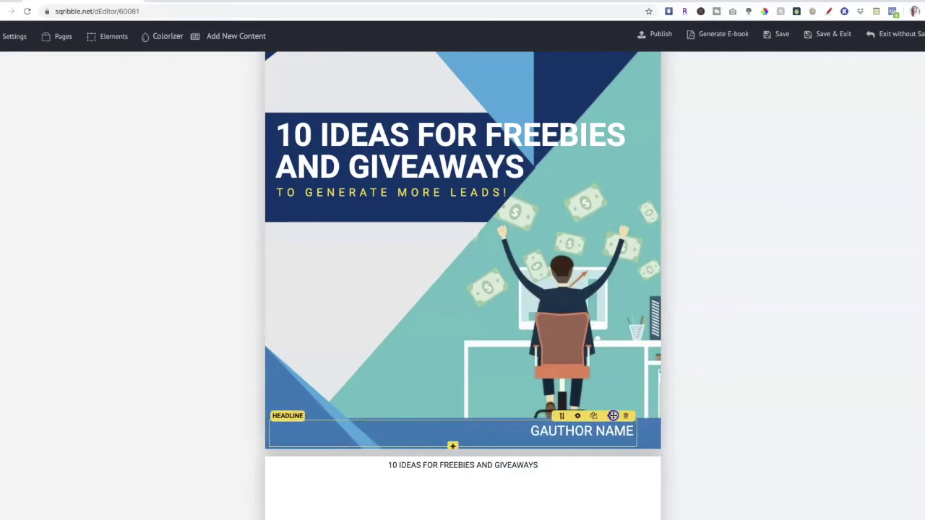
{"action": "left_click", "coordinate": [533, 431]}
{"action": "double_click", "coordinate": [533, 431]}
{"action": "left_click", "coordinate": [532, 432]}
{"action": "left_click_drag", "start_coordinate": [532, 432], "coordinate": [619, 432]}
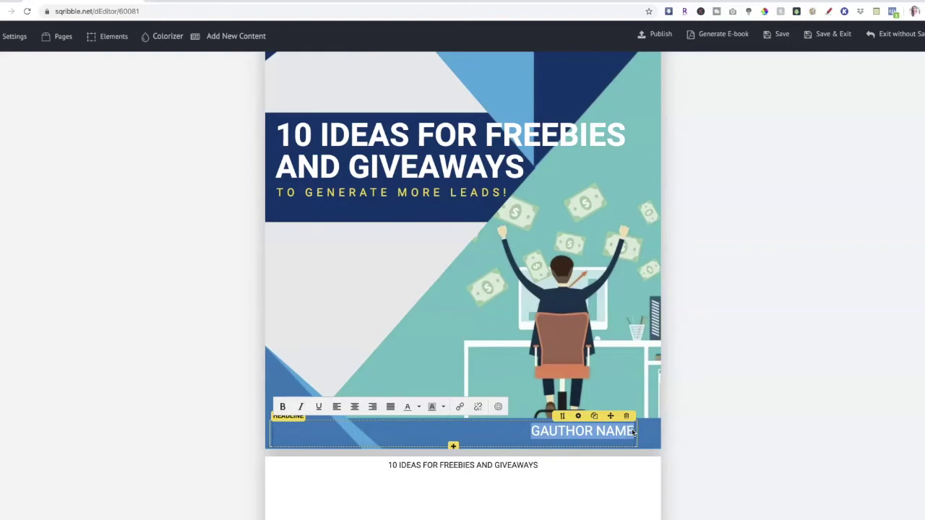
{"action": "type", "text": "BY: BARBIE FIGUEROA"}
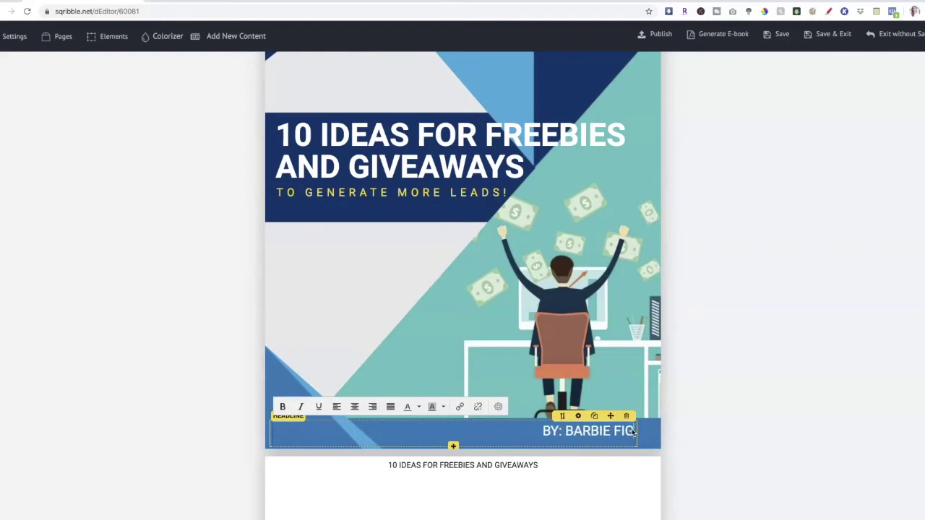
{"action": "left_click_drag", "start_coordinate": [632, 432], "coordinate": [450, 427]}
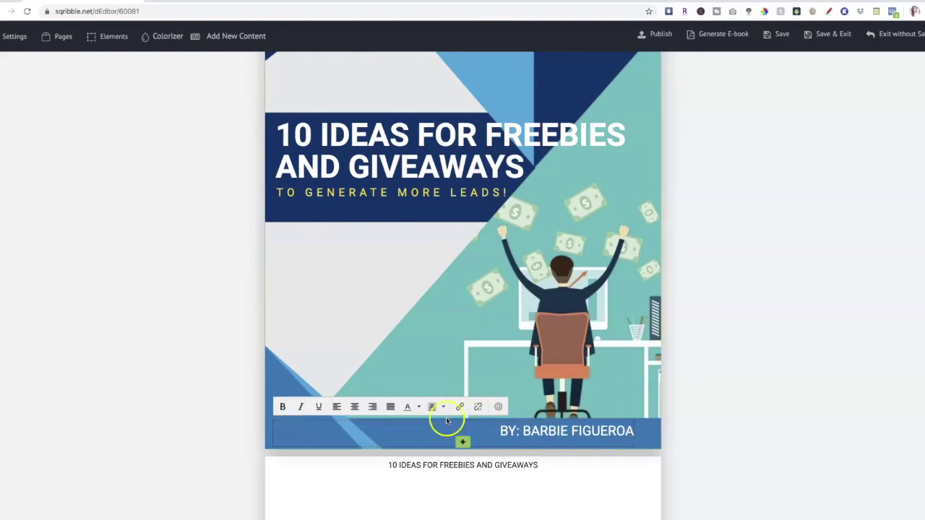
{"action": "left_click", "coordinate": [355, 407]}
{"action": "left_click", "coordinate": [664, 442]}
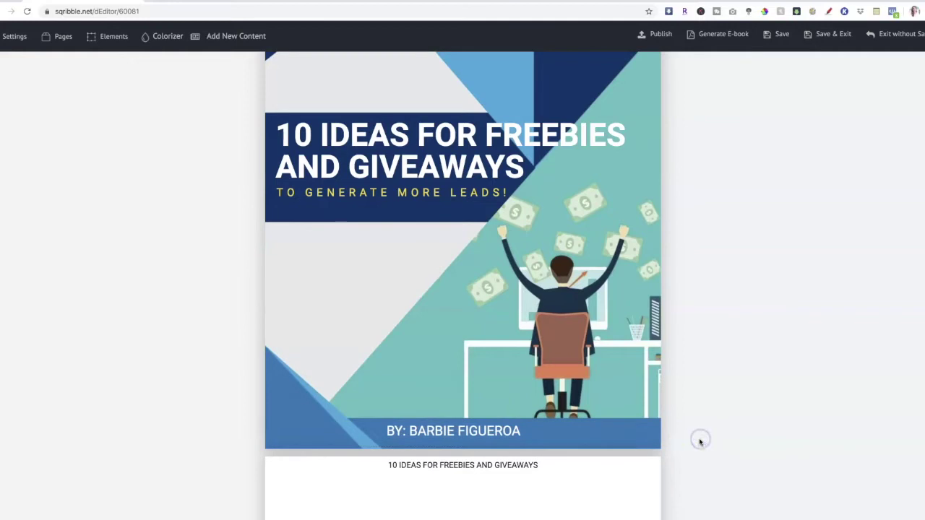
{"action": "scroll", "coordinate": [699, 441], "scroll_direction": "down", "scroll_amount": 3}
{"action": "left_click", "coordinate": [518, 348]}
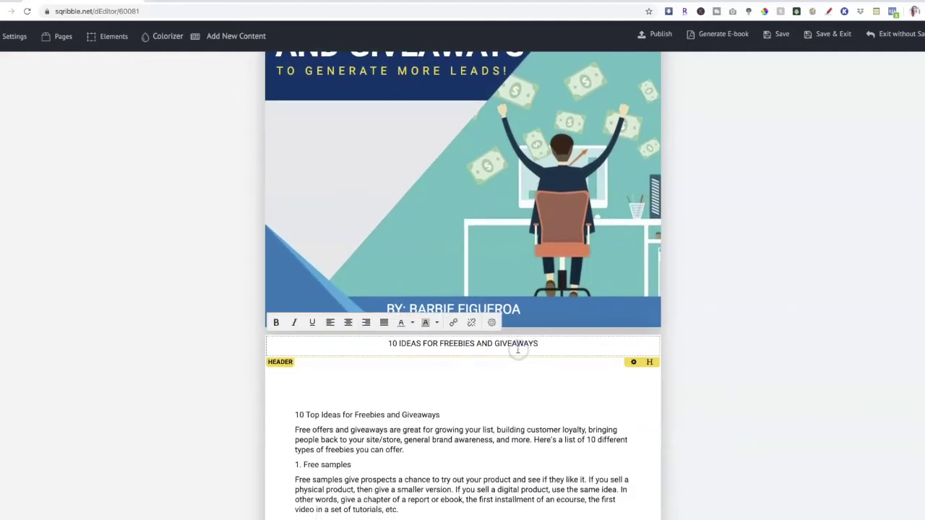
Step: In Headers And Footers settings, set Display Headers to No and Display Footers to Show with Page#
{"action": "left_click", "coordinate": [12, 36]}
{"action": "left_click", "coordinate": [33, 102]}
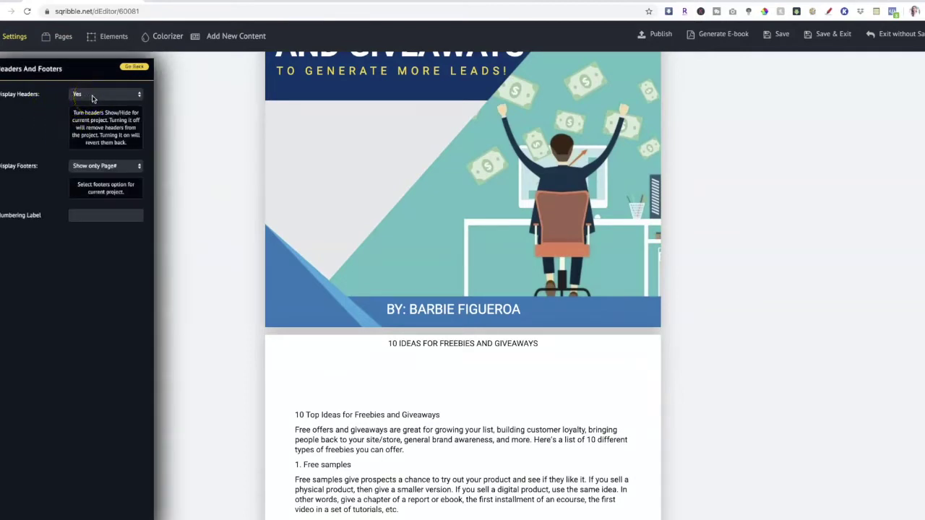
{"action": "left_click", "coordinate": [92, 97]}
{"action": "left_click", "coordinate": [90, 106]}
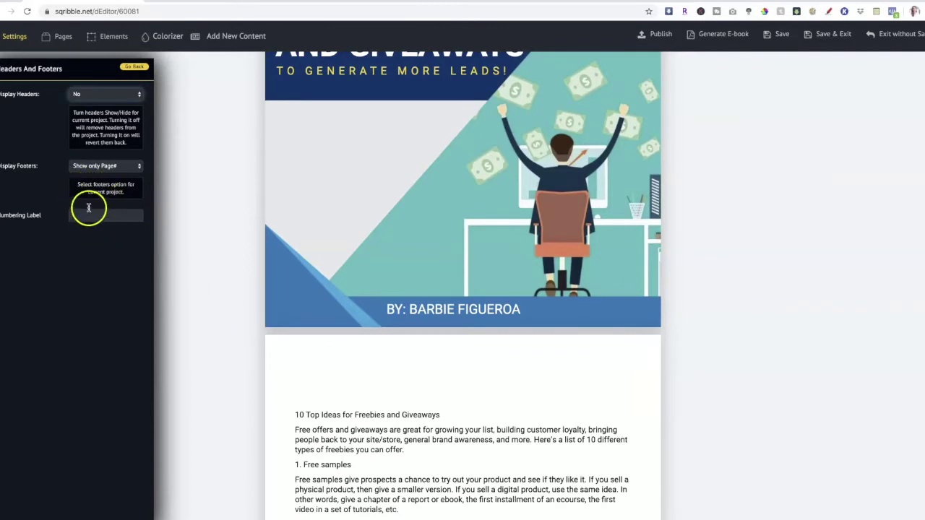
{"action": "left_click", "coordinate": [117, 167]}
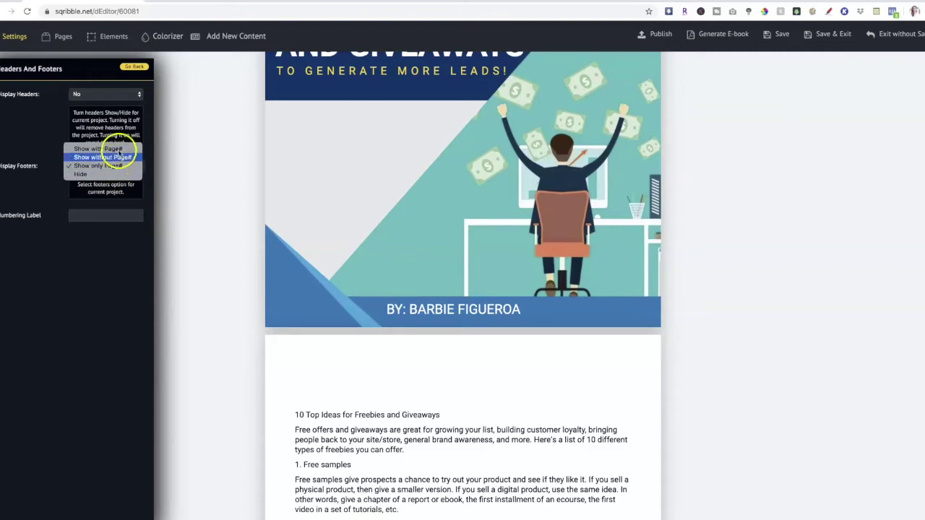
{"action": "left_click", "coordinate": [118, 149]}
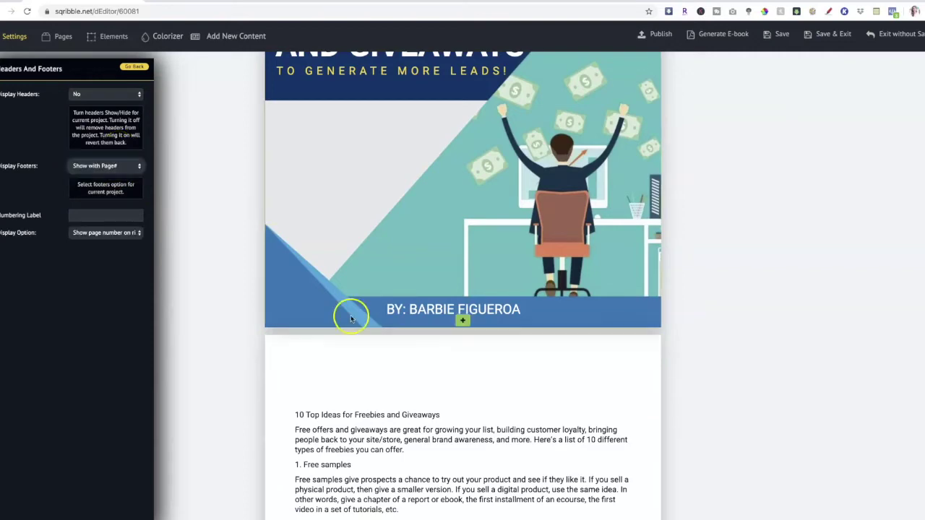
Step: Drag the Inspiration paragraph up directly beneath the '7. Inspiration' heading, clear of the footer
{"action": "scroll", "coordinate": [368, 367], "scroll_direction": "down", "scroll_amount": 10}
{"action": "scroll", "coordinate": [368, 368], "scroll_direction": "down", "scroll_amount": 7}
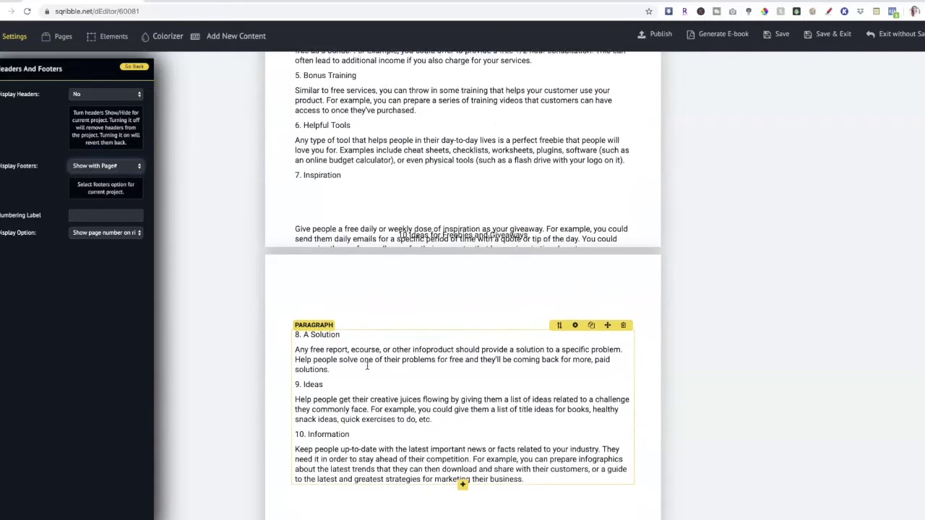
{"action": "left_click", "coordinate": [602, 231]}
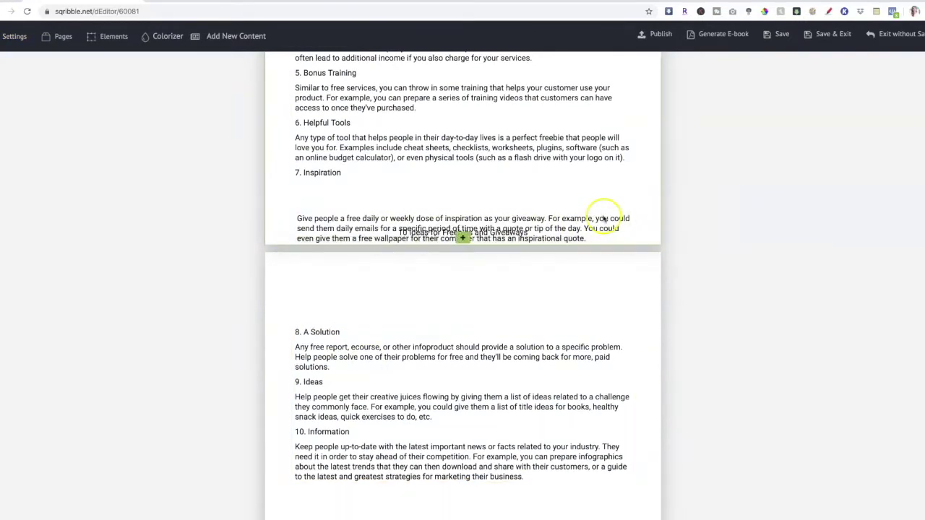
{"action": "mouse_move", "coordinate": [606, 219]}
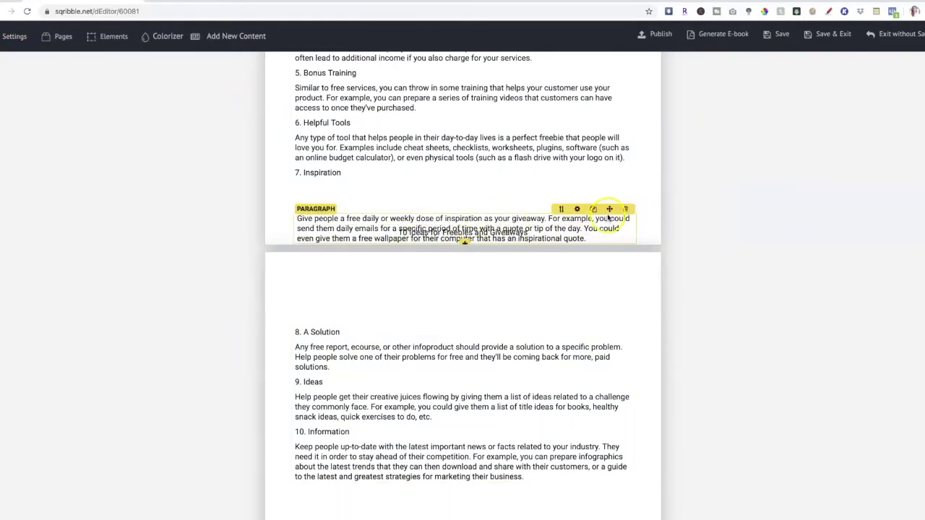
{"action": "left_click_drag", "start_coordinate": [609, 209], "coordinate": [606, 180]}
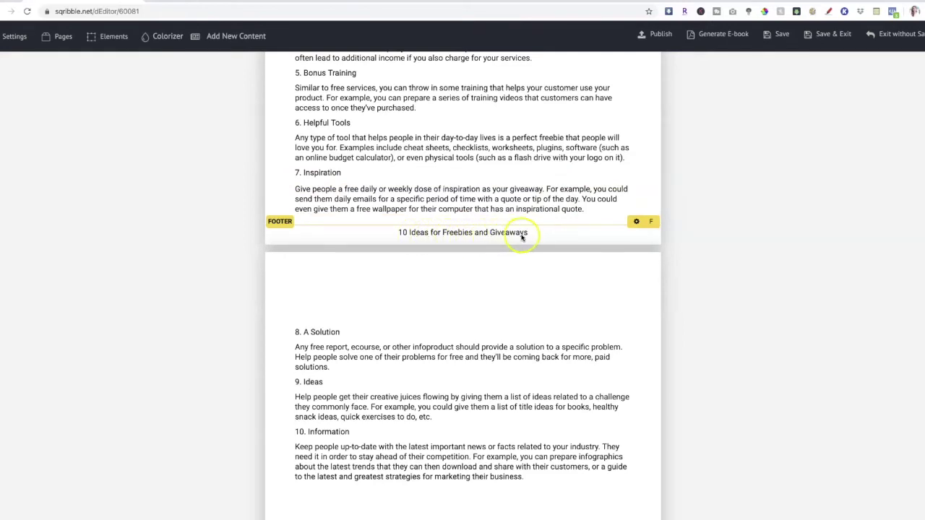
Step: Append ' - VISIT MY WEBSITE' to the end of the footer title
{"action": "left_click", "coordinate": [395, 233]}
{"action": "left_click", "coordinate": [534, 233]}
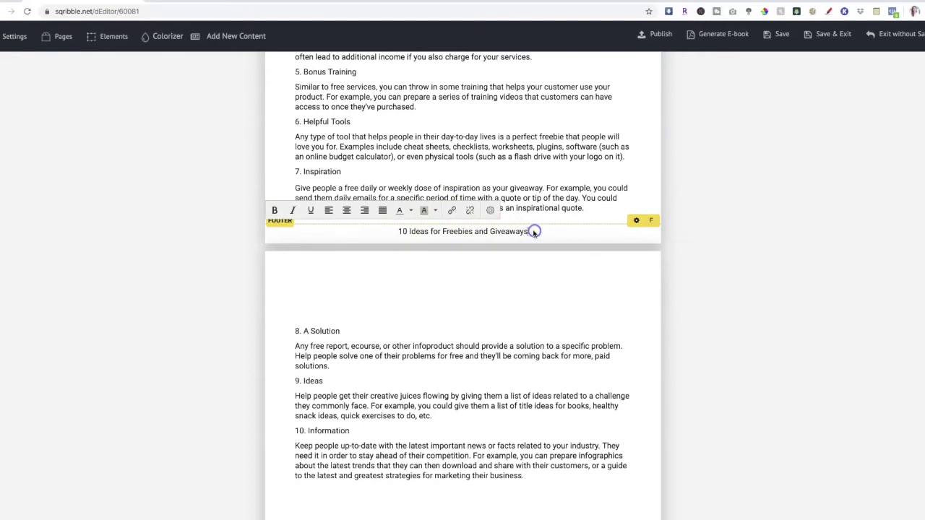
{"action": "type", "text": "- VISIT MY WEBSITE"}
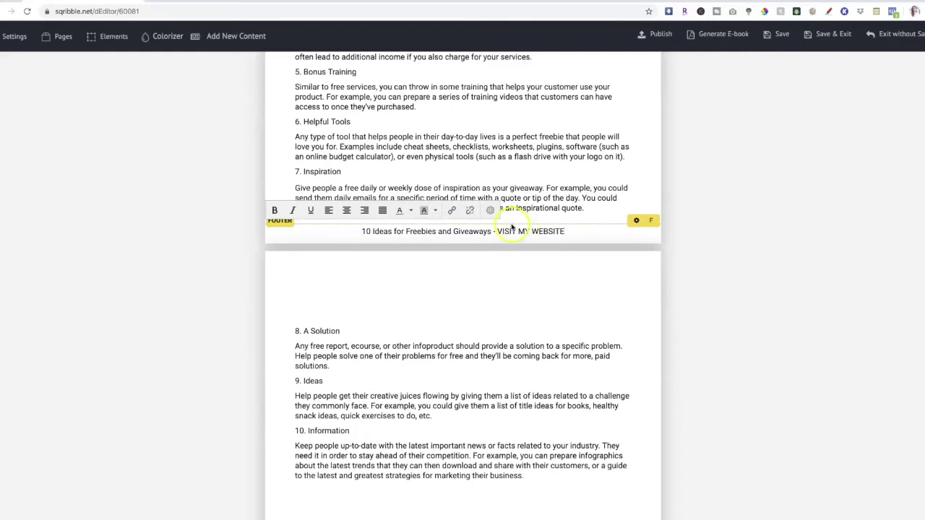
Step: Link the words 'VISIT MY WEBSITE' to the website, opening in a new window
{"action": "left_click_drag", "start_coordinate": [498, 232], "coordinate": [569, 234]}
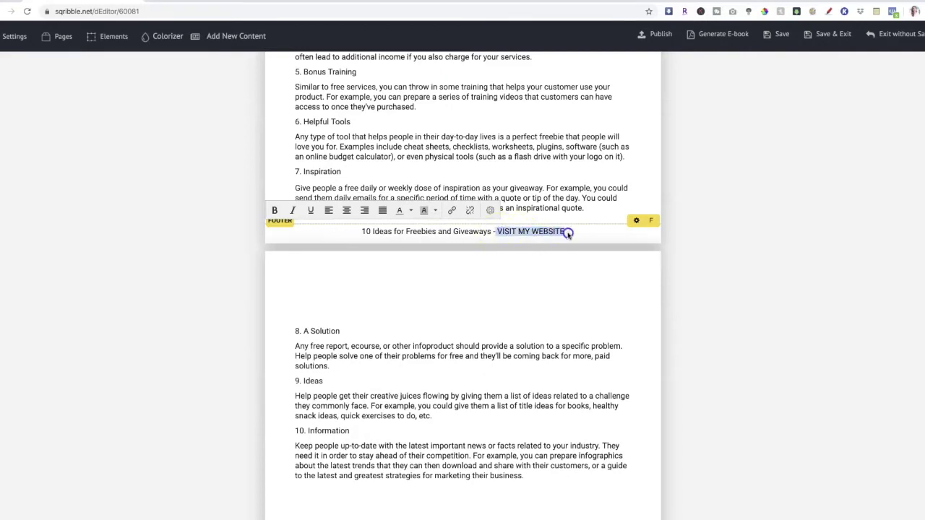
{"action": "left_click", "coordinate": [451, 211]}
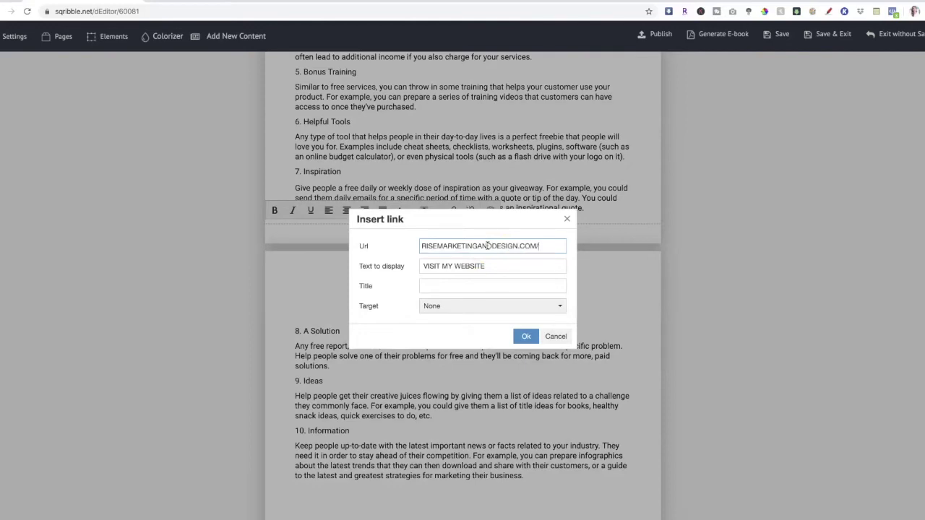
{"action": "left_click", "coordinate": [497, 307]}
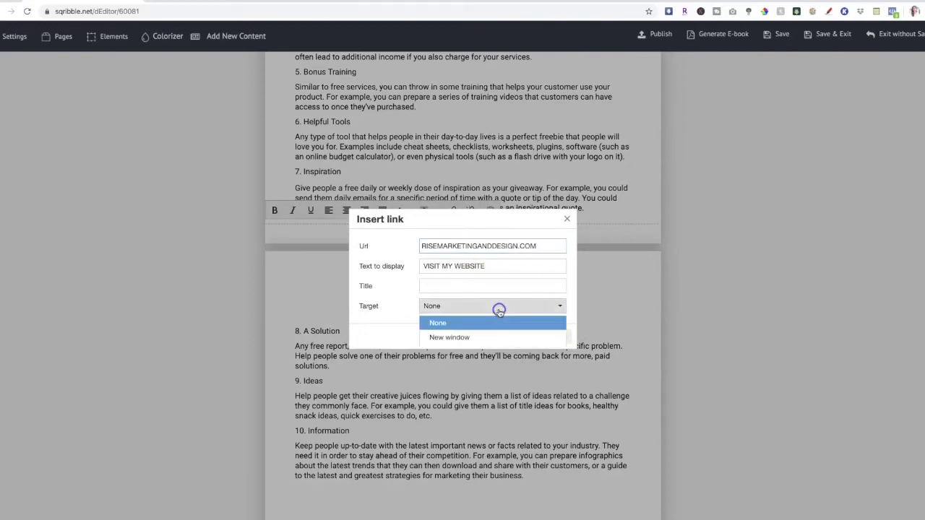
{"action": "left_click", "coordinate": [490, 334]}
{"action": "left_click", "coordinate": [527, 336]}
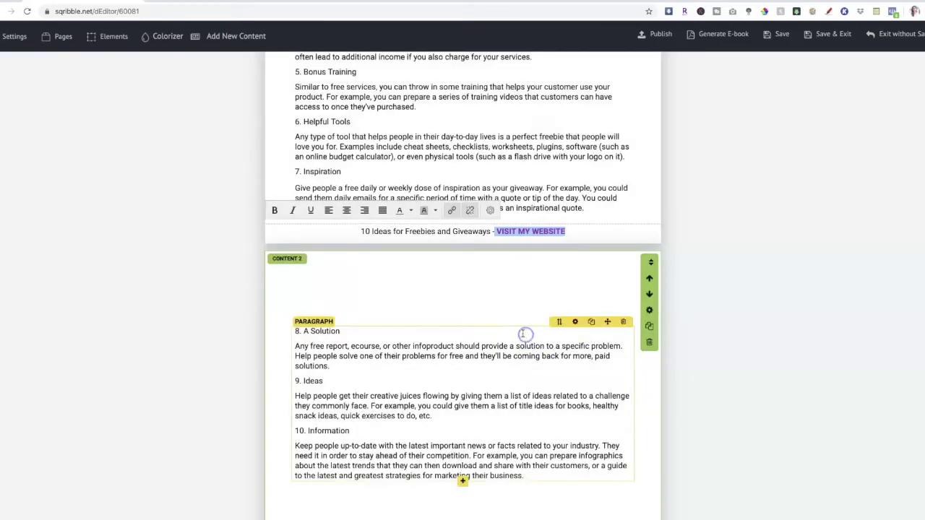
{"action": "left_click", "coordinate": [575, 232]}
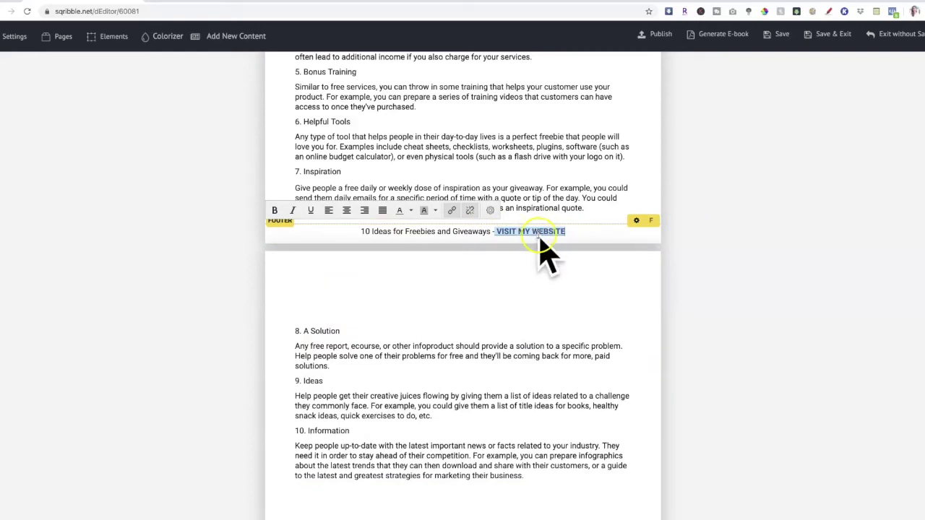
{"action": "left_click", "coordinate": [703, 249]}
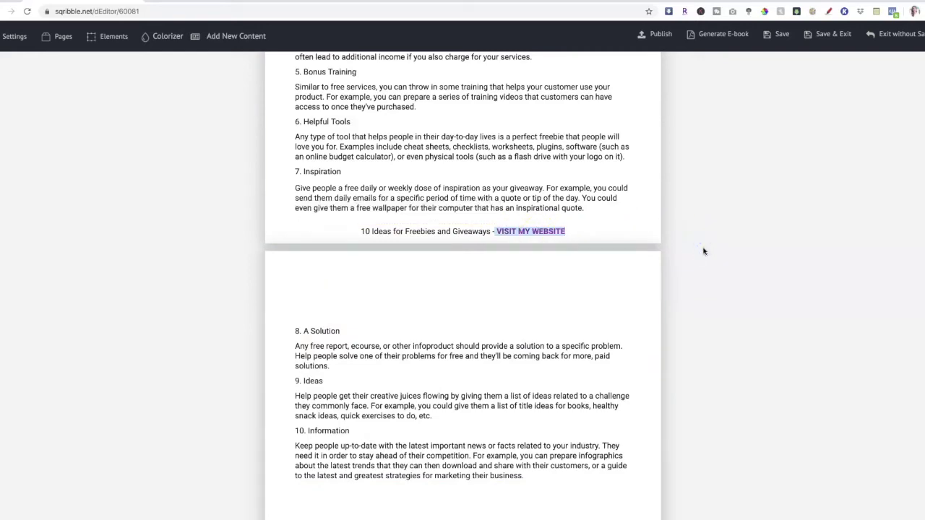
{"action": "scroll", "coordinate": [703, 251], "scroll_direction": "up", "scroll_amount": 6}
Step: Move the opening paragraph to the page top and close the gap under '3. Coupons and discounts'
{"action": "left_click", "coordinate": [337, 179]}
{"action": "left_click", "coordinate": [440, 150]}
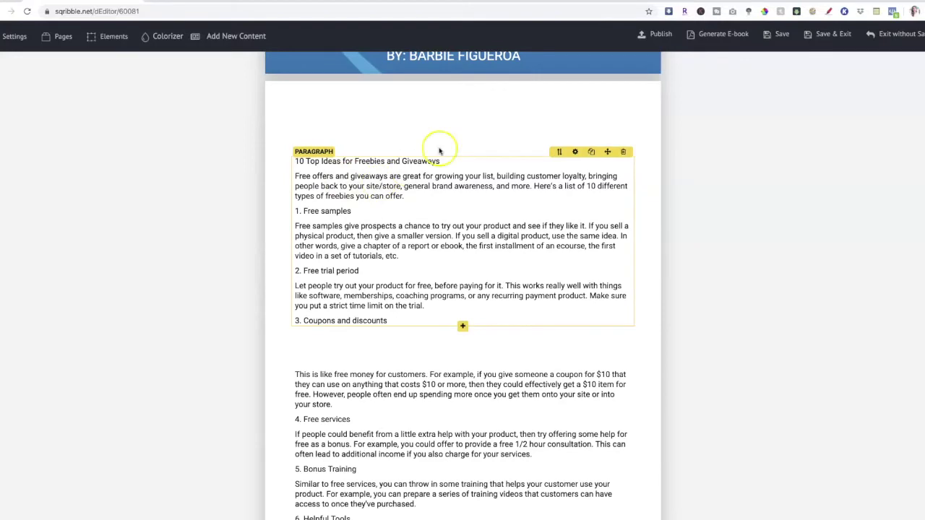
{"action": "left_click_drag", "start_coordinate": [606, 151], "coordinate": [603, 106]}
{"action": "left_click", "coordinate": [573, 375]}
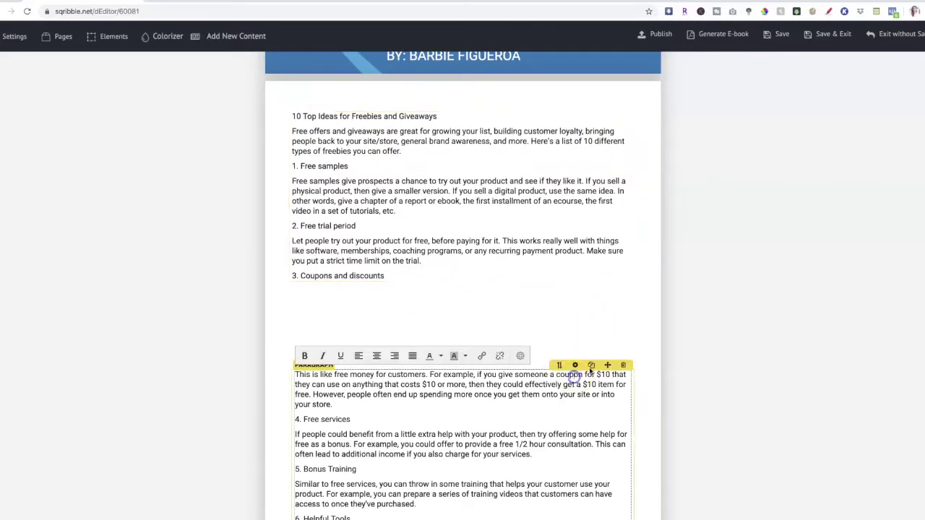
{"action": "left_click_drag", "start_coordinate": [606, 365], "coordinate": [602, 284]}
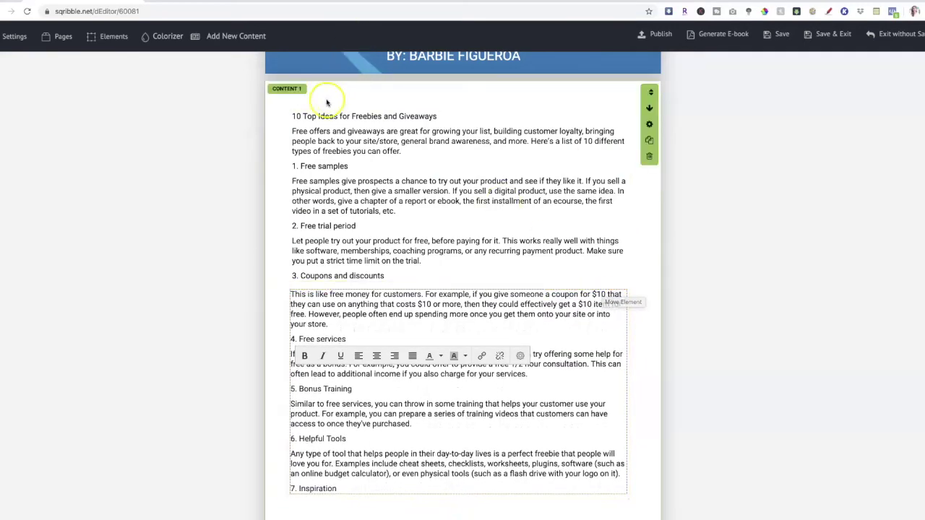
Step: Bold the headings '1. Free samples', '2. Free trial period' and '3. Coupons and discounts'
{"action": "double_click", "coordinate": [335, 167]}
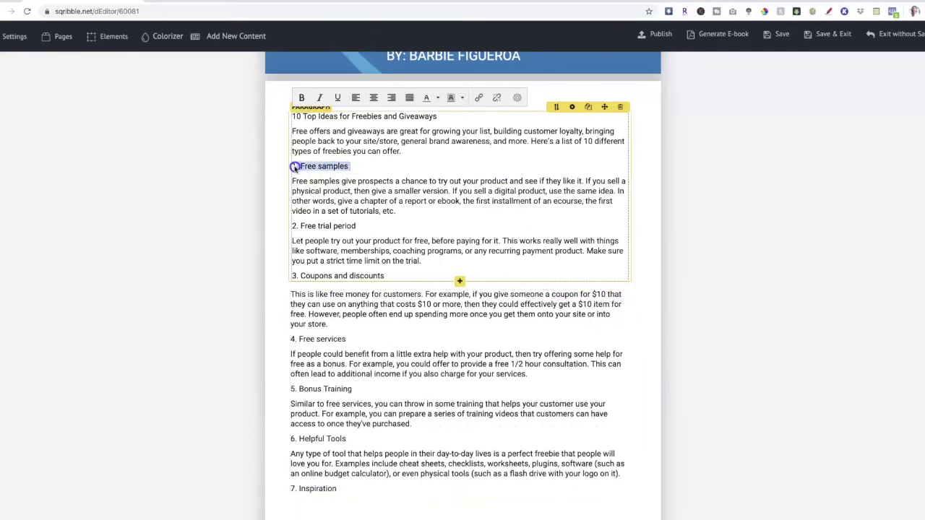
{"action": "left_click", "coordinate": [301, 97]}
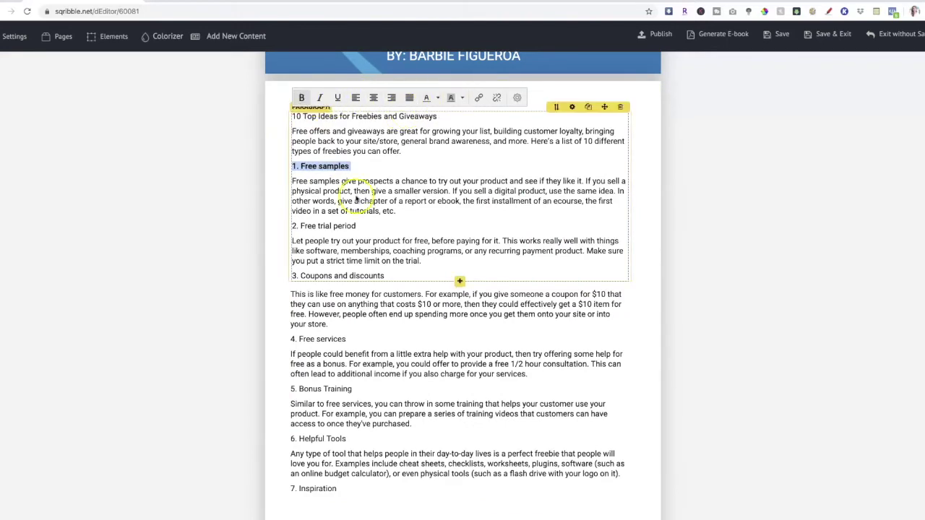
{"action": "left_click_drag", "start_coordinate": [367, 227], "coordinate": [296, 227]}
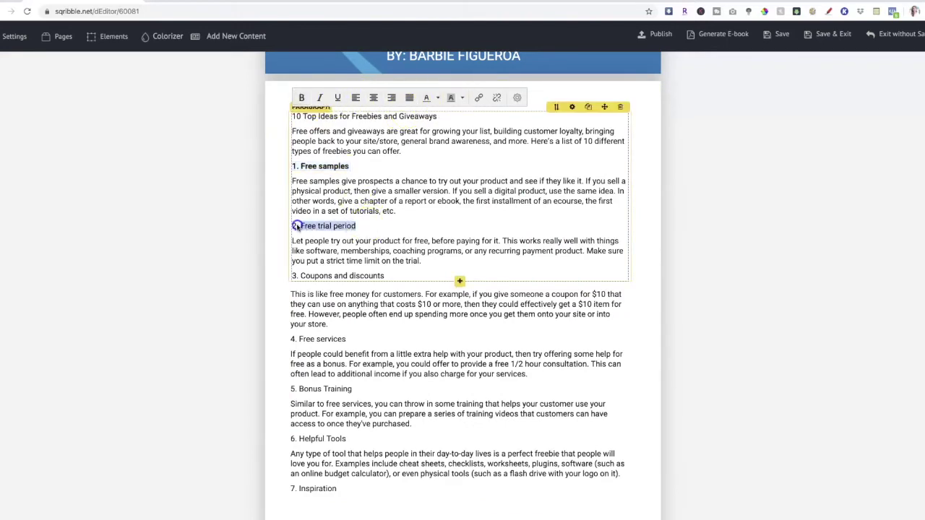
{"action": "left_click", "coordinate": [301, 98]}
{"action": "left_click_drag", "start_coordinate": [390, 279], "coordinate": [299, 279]}
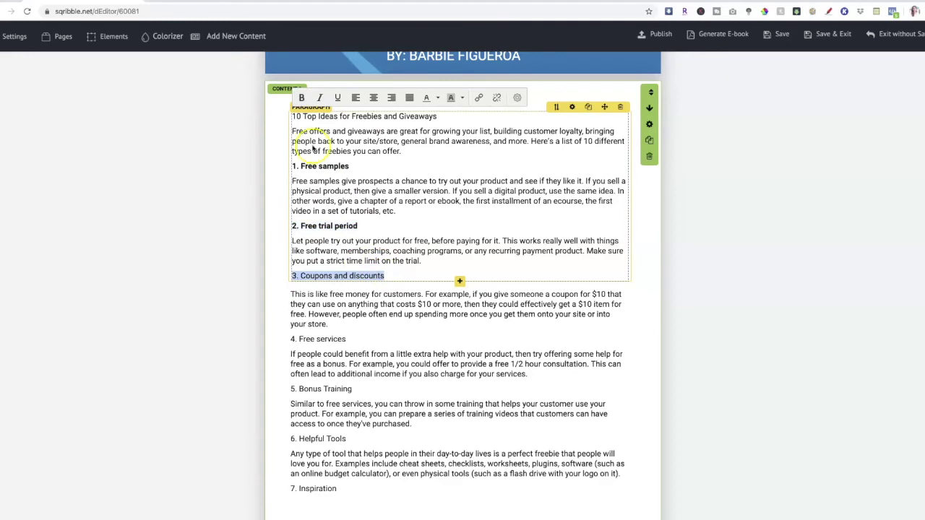
{"action": "left_click", "coordinate": [302, 98]}
Step: Bold the headings '4. Free services', '5. Bonus Training' and '6. Helpful Tools'
{"action": "left_click", "coordinate": [350, 338]}
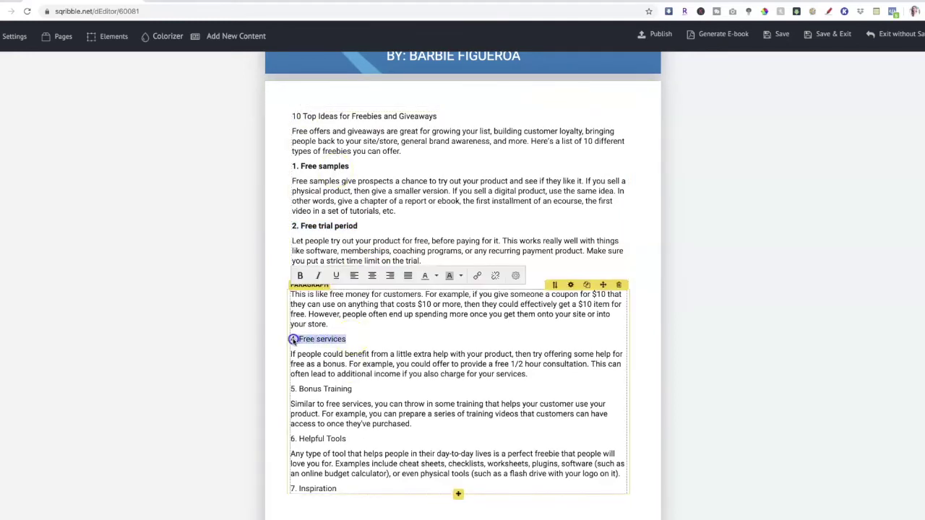
{"action": "left_click", "coordinate": [299, 275]}
{"action": "left_click_drag", "start_coordinate": [352, 390], "coordinate": [307, 392]}
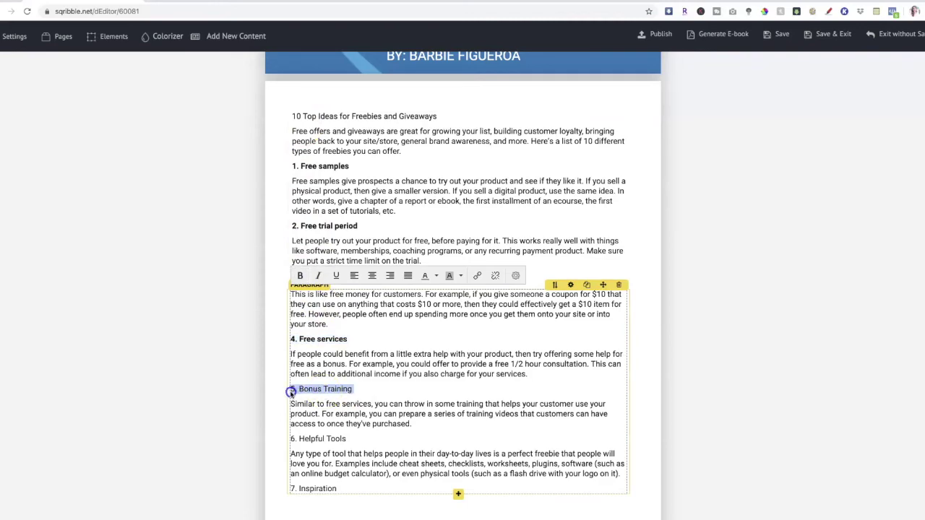
{"action": "left_click", "coordinate": [300, 275]}
{"action": "left_click_drag", "start_coordinate": [348, 439], "coordinate": [301, 442]}
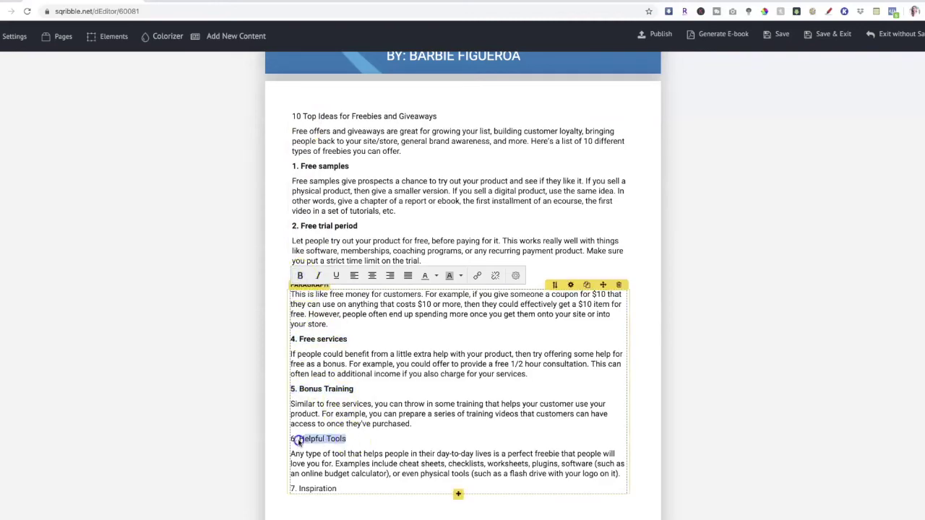
{"action": "left_click", "coordinate": [300, 276]}
Step: Bold '7. Inspiration' and move its paragraph up directly under the heading
{"action": "scroll", "coordinate": [351, 340], "scroll_direction": "down", "scroll_amount": 3}
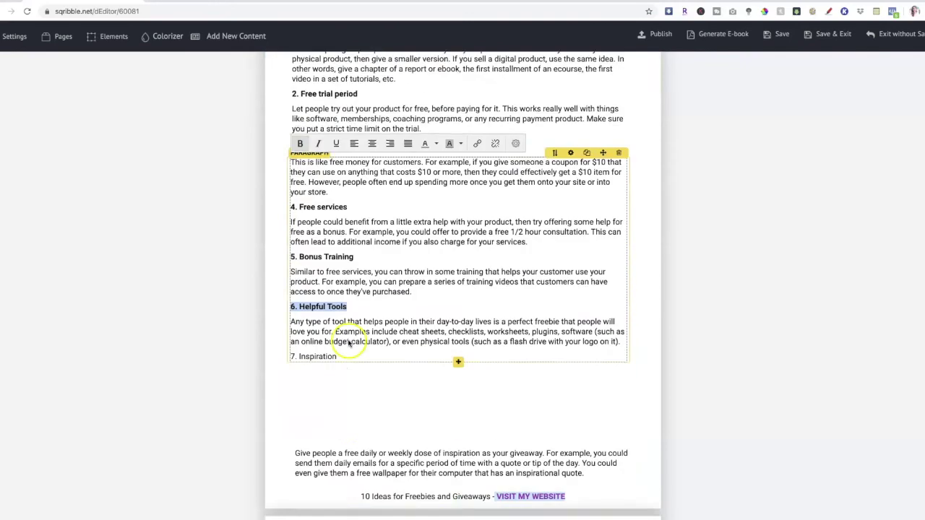
{"action": "left_click_drag", "start_coordinate": [338, 275], "coordinate": [294, 277]}
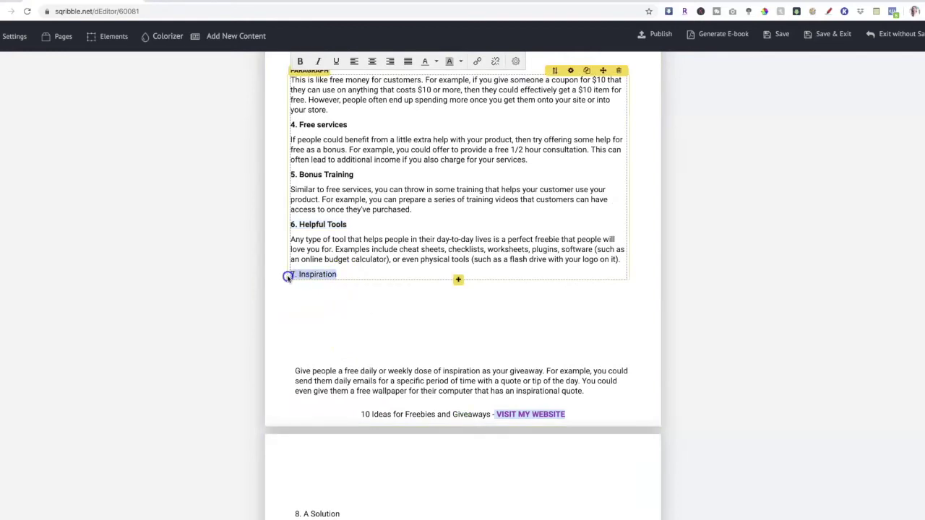
{"action": "left_click", "coordinate": [300, 61]}
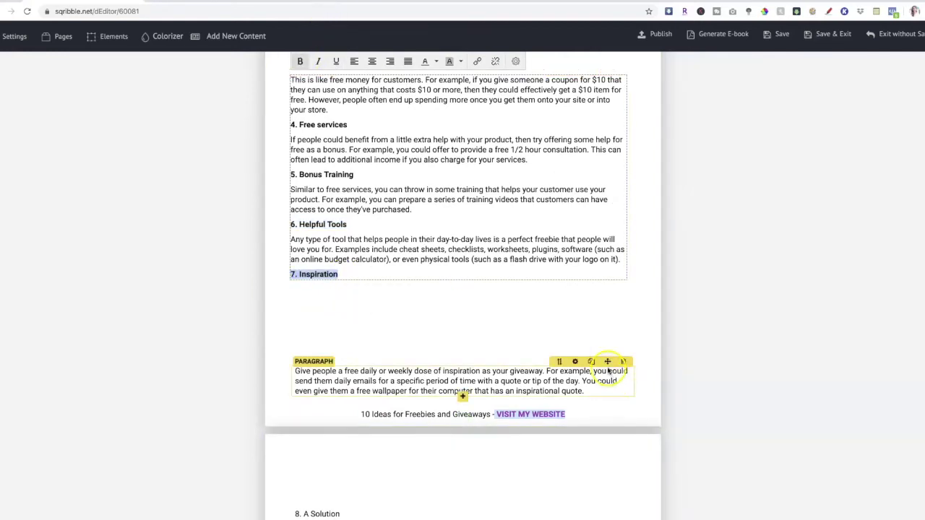
{"action": "left_click_drag", "start_coordinate": [606, 359], "coordinate": [601, 286]}
{"action": "left_click", "coordinate": [616, 354]}
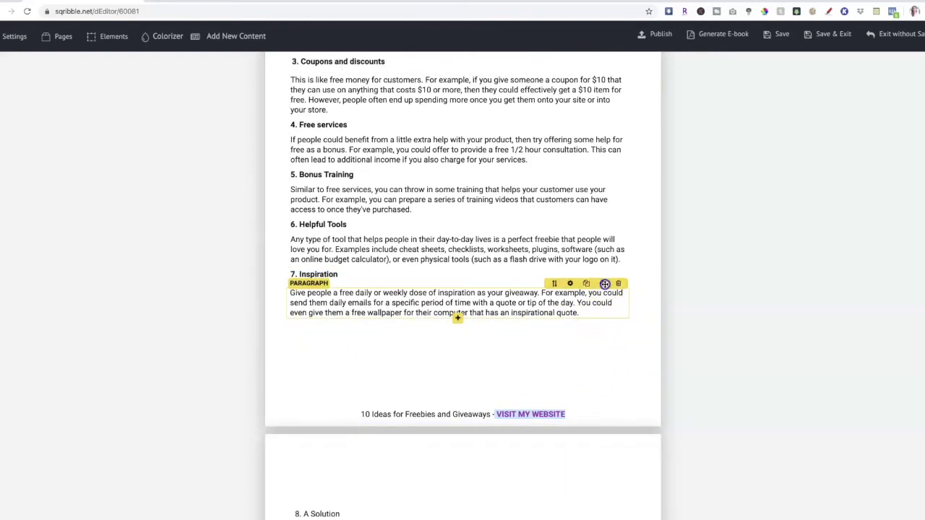
Step: Bold the headings '8. A Solution', '9. Ideas' and '10. Information'
{"action": "scroll", "coordinate": [635, 402], "scroll_direction": "down", "scroll_amount": 1}
{"action": "scroll", "coordinate": [635, 402], "scroll_direction": "down", "scroll_amount": 3}
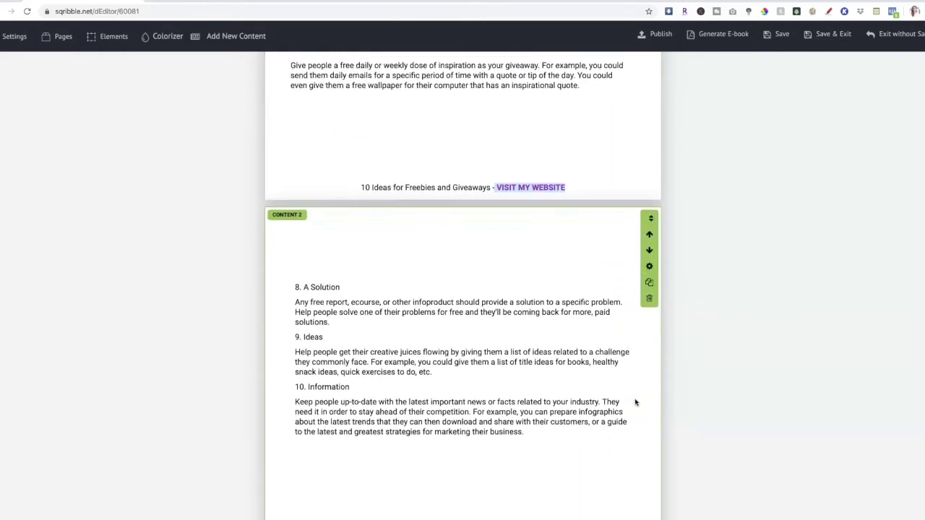
{"action": "left_click", "coordinate": [339, 286]}
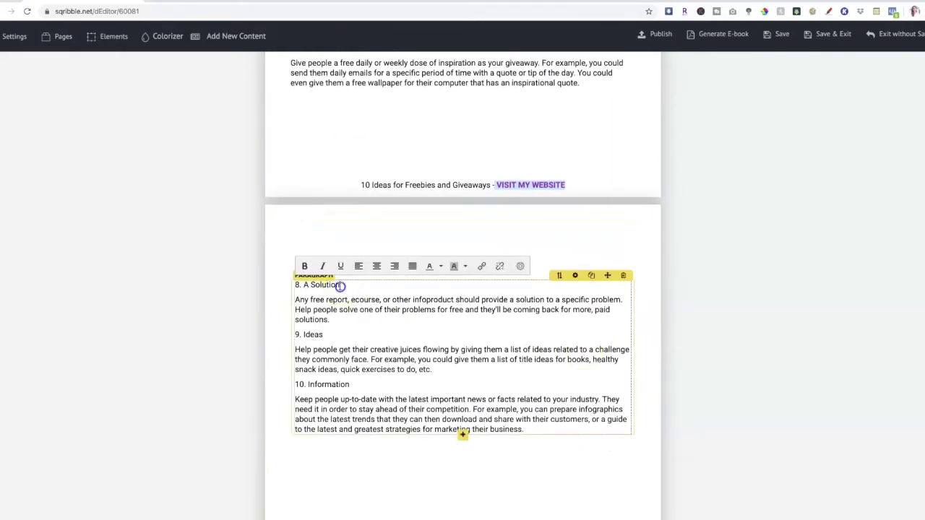
{"action": "left_click", "coordinate": [304, 266]}
{"action": "left_click_drag", "start_coordinate": [324, 335], "coordinate": [295, 333]}
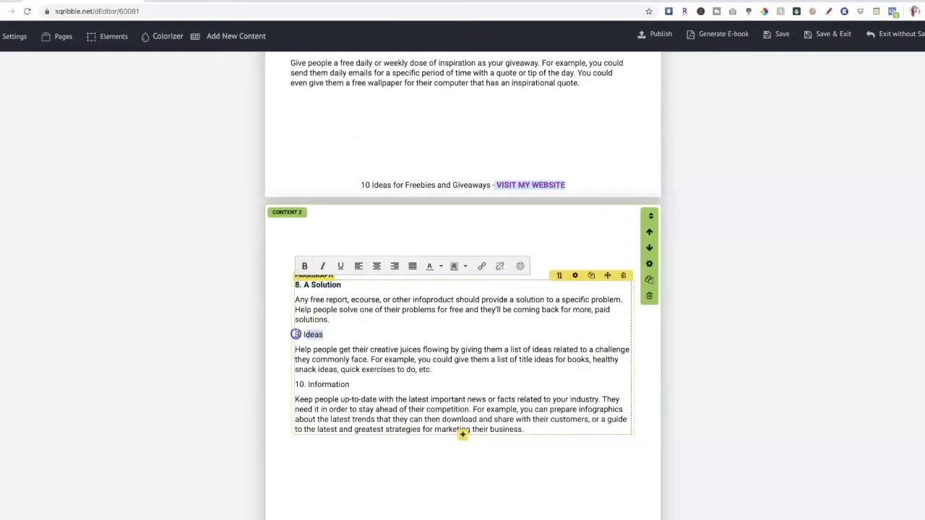
{"action": "left_click", "coordinate": [304, 266]}
{"action": "left_click_drag", "start_coordinate": [350, 385], "coordinate": [302, 385]}
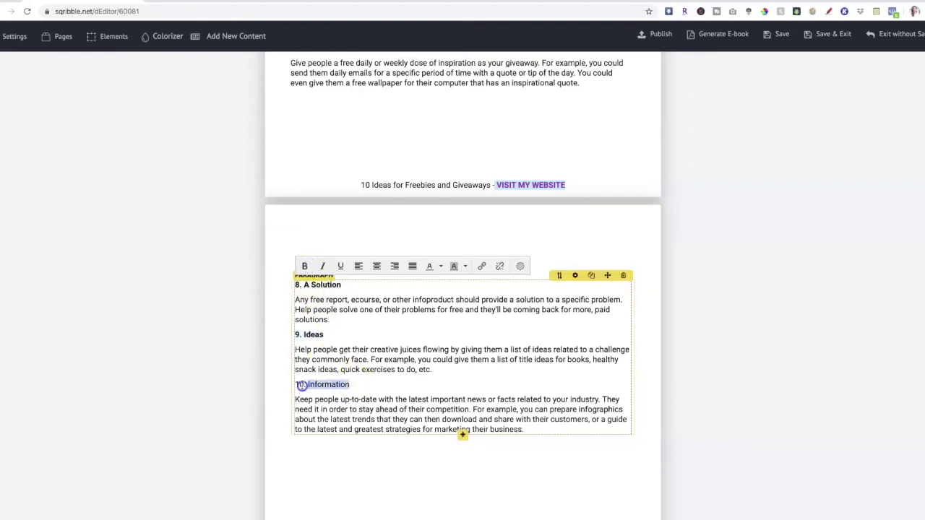
{"action": "left_click", "coordinate": [304, 266]}
{"action": "left_click", "coordinate": [496, 465]}
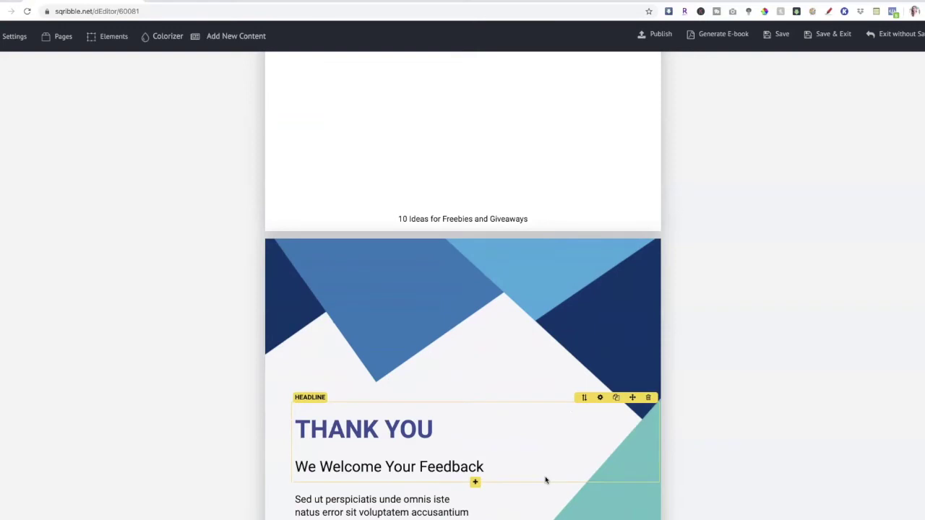
Step: Review the closing thank-you paragraph, leaving it unchanged
{"action": "scroll", "coordinate": [545, 480], "scroll_direction": "down", "scroll_amount": 5}
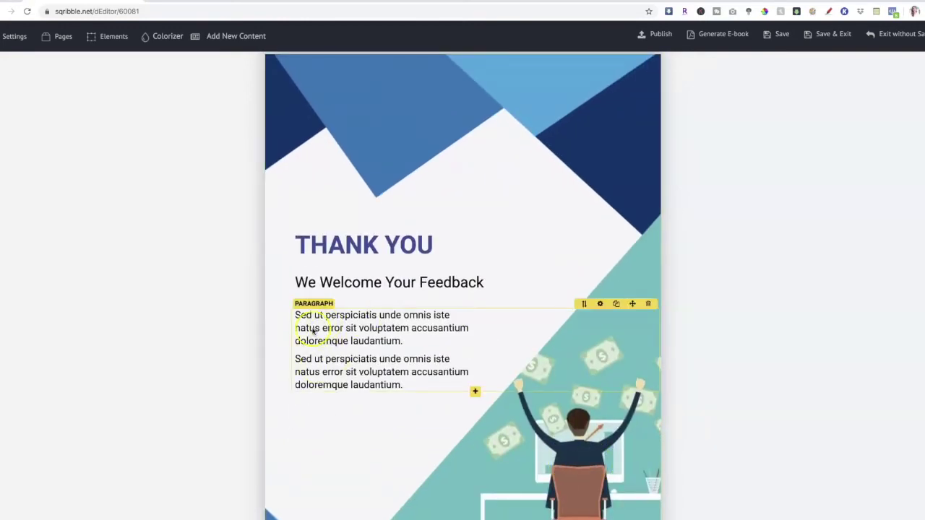
{"action": "double_click", "coordinate": [322, 331]}
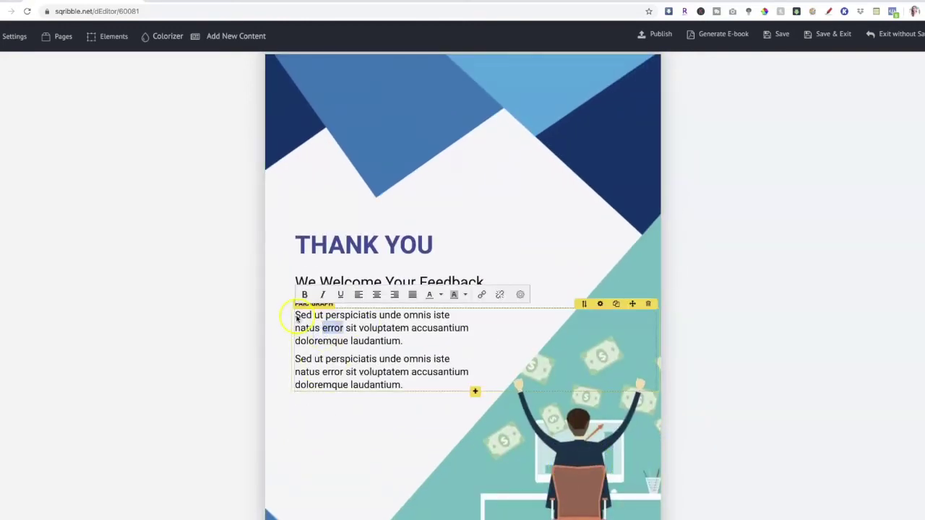
{"action": "left_click", "coordinate": [389, 416]}
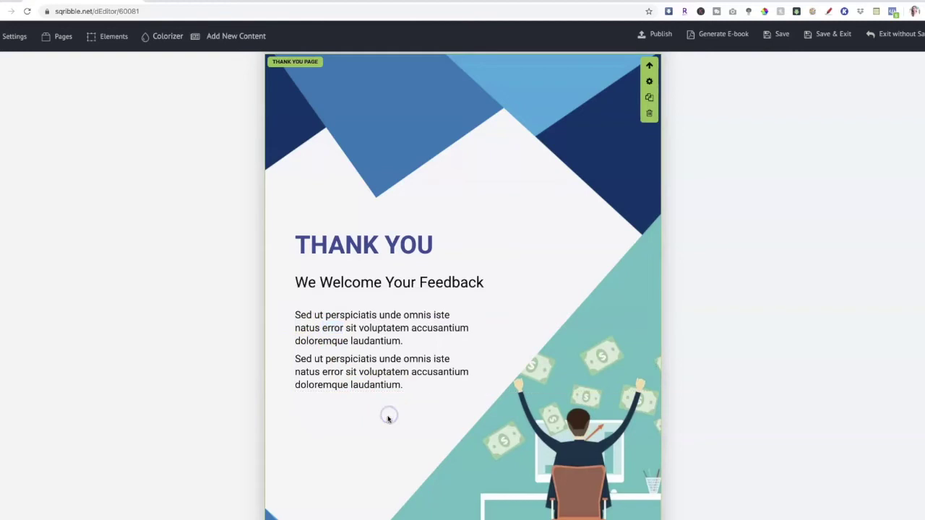
{"action": "scroll", "coordinate": [388, 418], "scroll_direction": "down", "scroll_amount": 2}
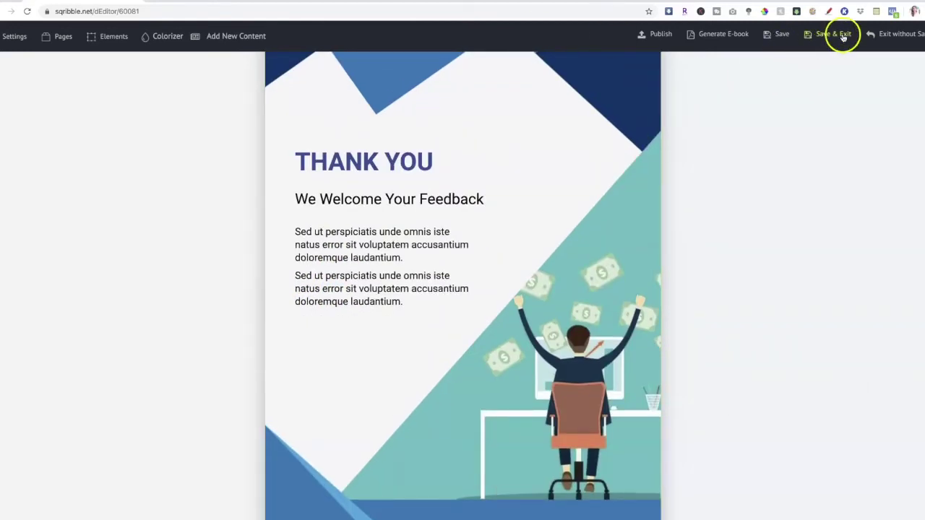
Step: Save the ebook, generate the PDF with the New Method, and open it in a new tab
{"action": "left_click", "coordinate": [784, 36]}
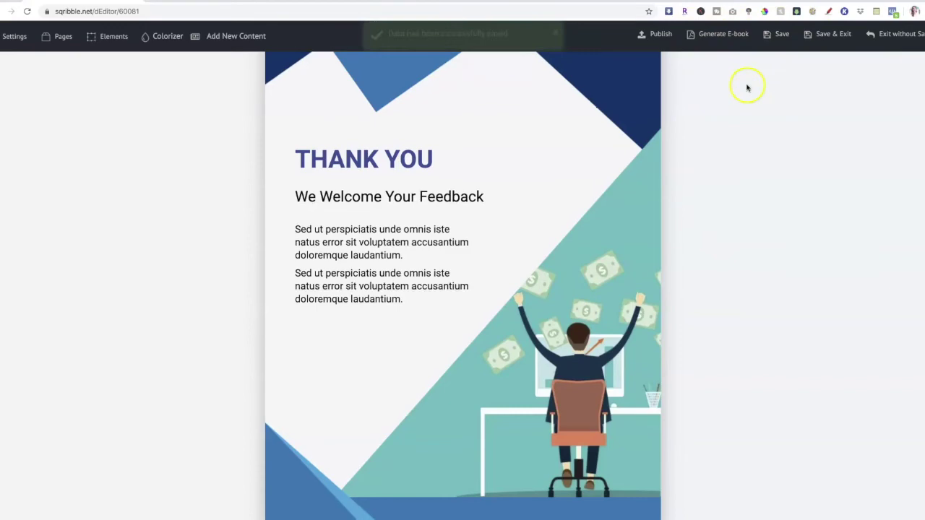
{"action": "left_click", "coordinate": [726, 36]}
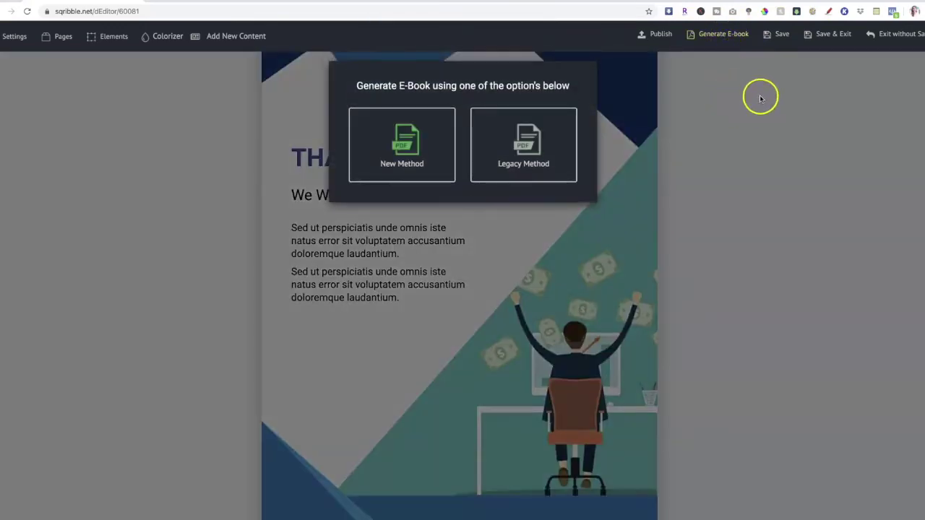
{"action": "left_click", "coordinate": [394, 149]}
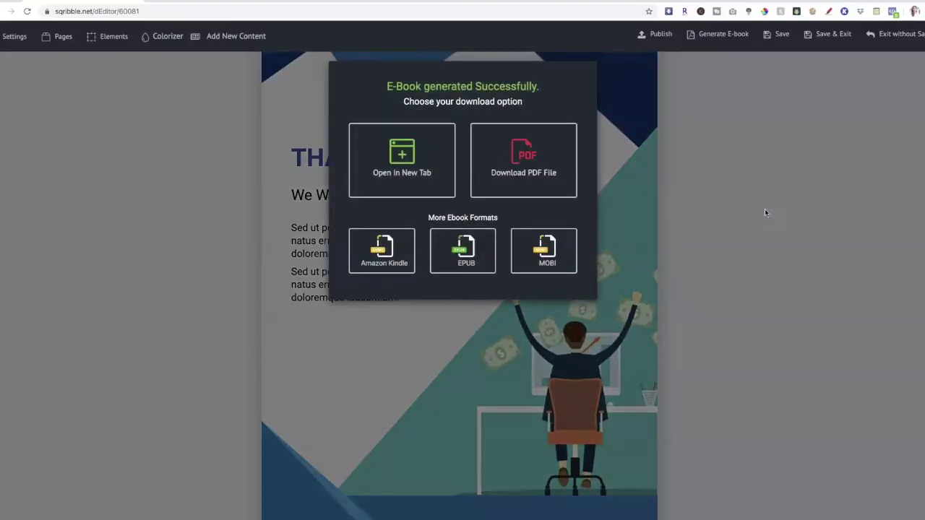
{"action": "left_click", "coordinate": [415, 167]}
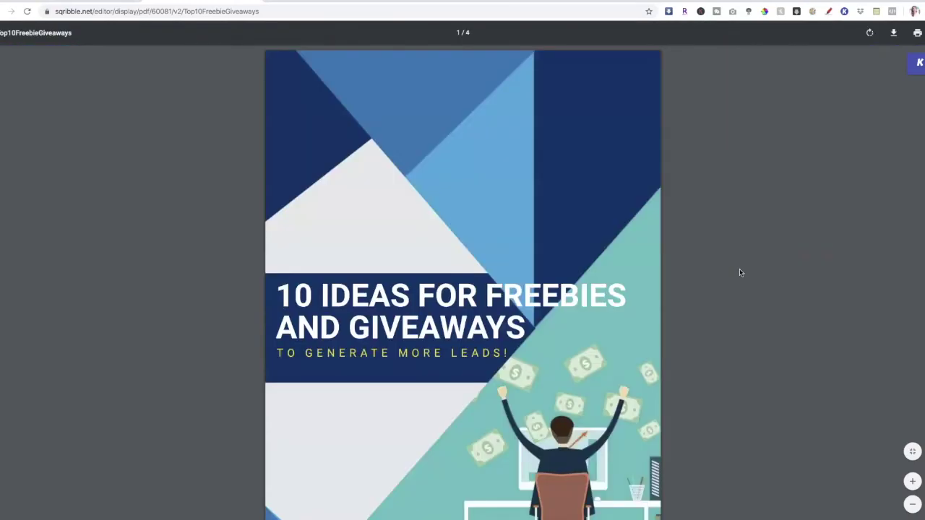
{"action": "scroll", "coordinate": [744, 243], "scroll_direction": "down", "scroll_amount": 1}
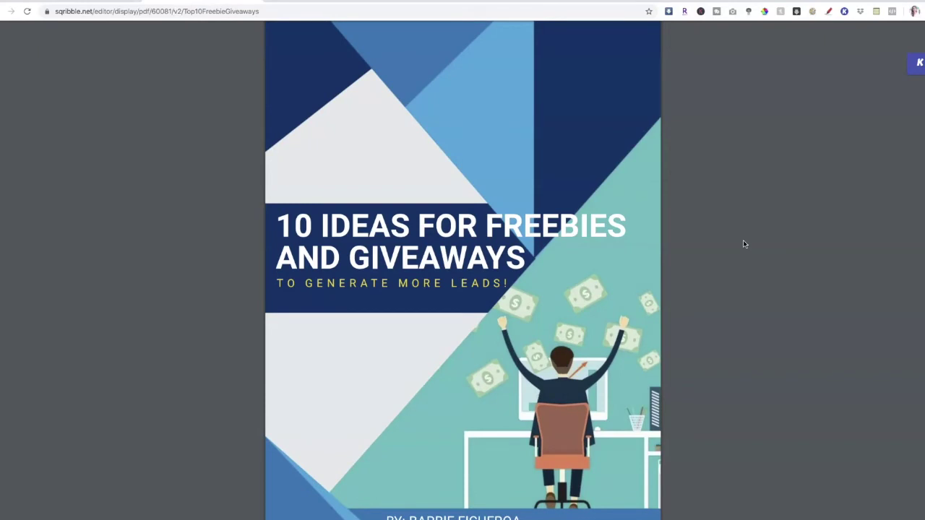
{"action": "scroll", "coordinate": [744, 244], "scroll_direction": "down", "scroll_amount": 2}
{"action": "scroll", "coordinate": [743, 243], "scroll_direction": "down", "scroll_amount": 3}
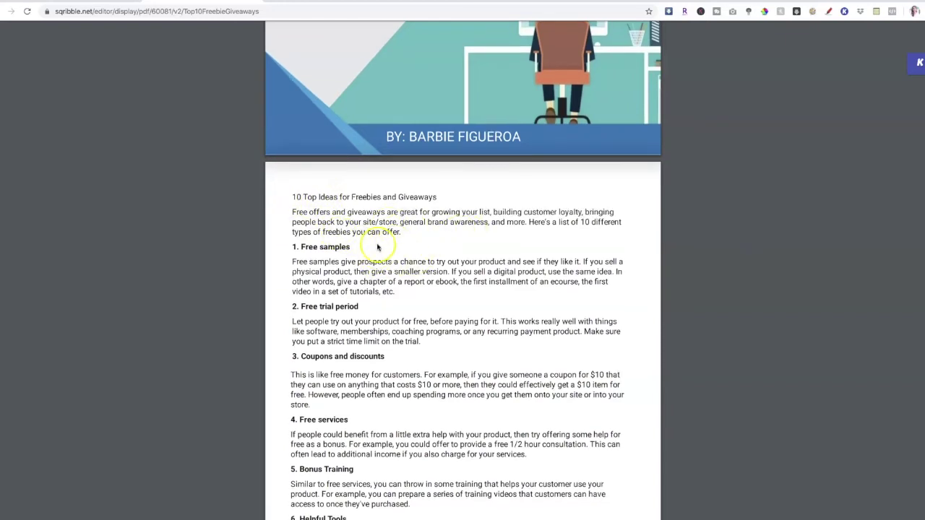
{"action": "scroll", "coordinate": [393, 251], "scroll_direction": "down", "scroll_amount": 1}
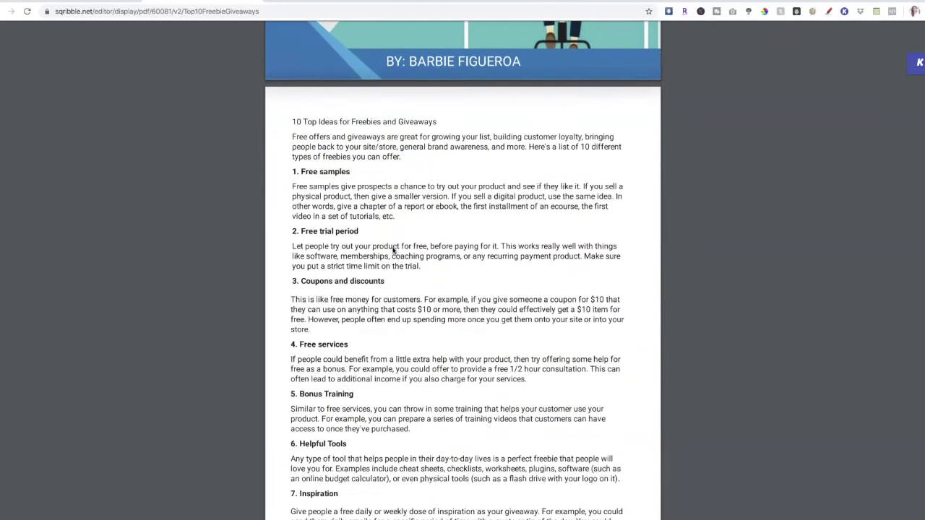
{"action": "scroll", "coordinate": [393, 251], "scroll_direction": "down", "scroll_amount": 1}
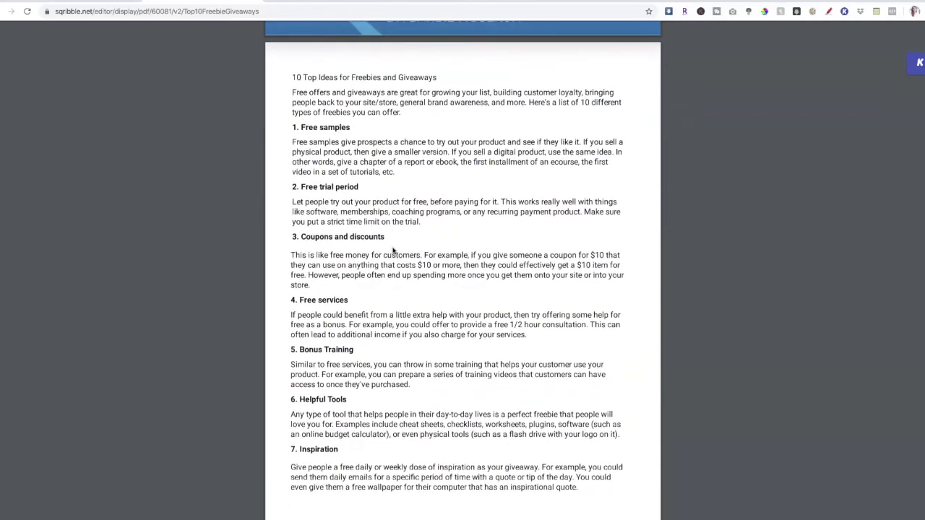
{"action": "scroll", "coordinate": [393, 251], "scroll_direction": "down", "scroll_amount": 2}
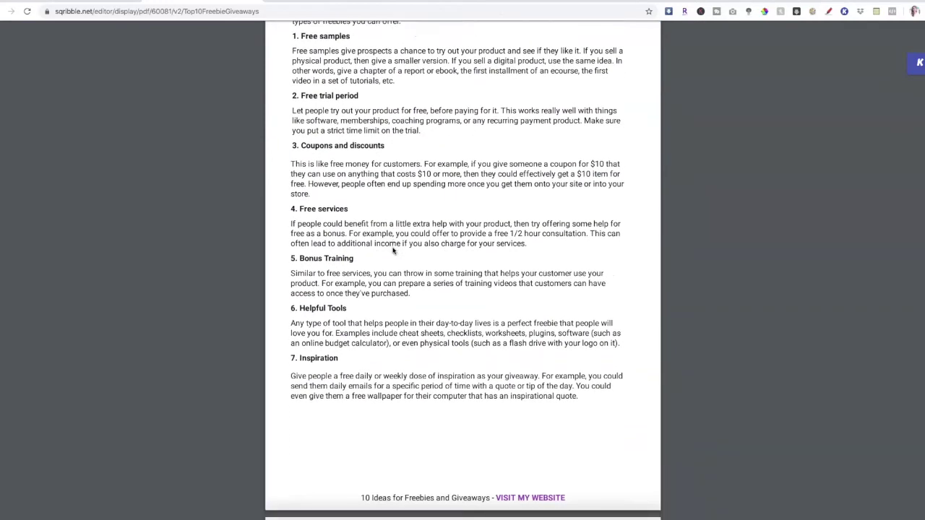
{"action": "scroll", "coordinate": [393, 251], "scroll_direction": "down", "scroll_amount": 4}
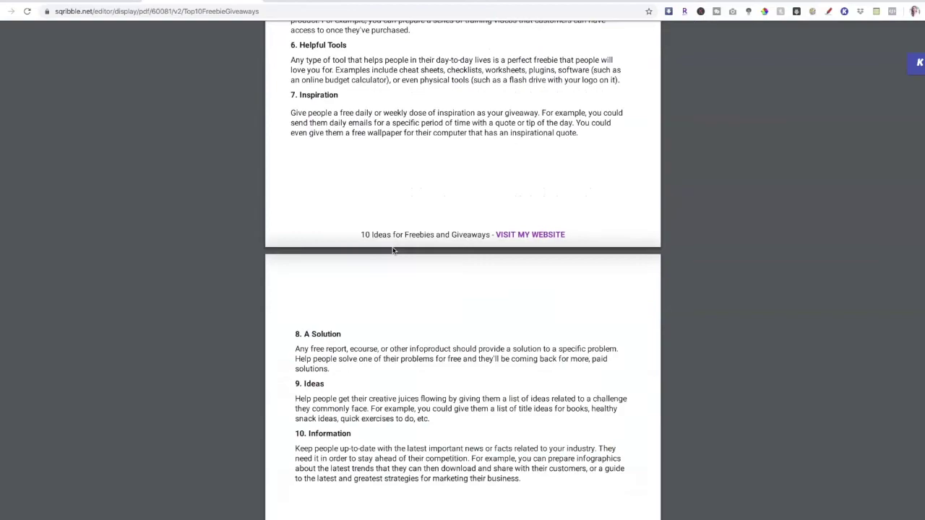
{"action": "scroll", "coordinate": [393, 251], "scroll_direction": "down", "scroll_amount": 9}
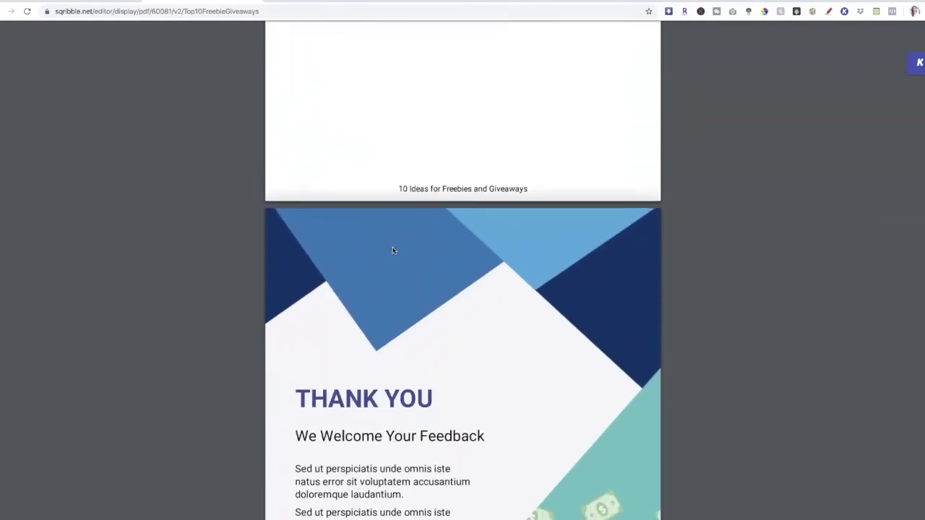
{"action": "scroll", "coordinate": [393, 250], "scroll_direction": "up", "scroll_amount": 20}
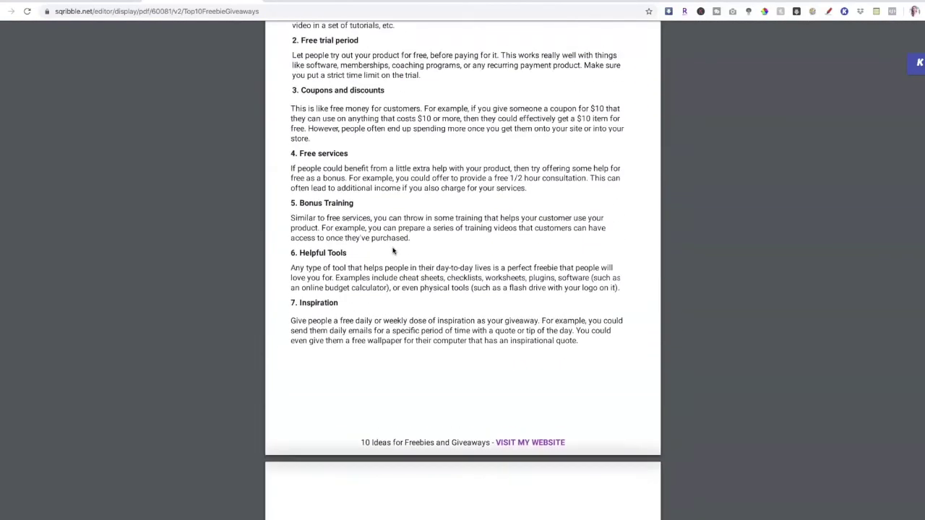
{"action": "scroll", "coordinate": [393, 250], "scroll_direction": "down", "scroll_amount": 8}
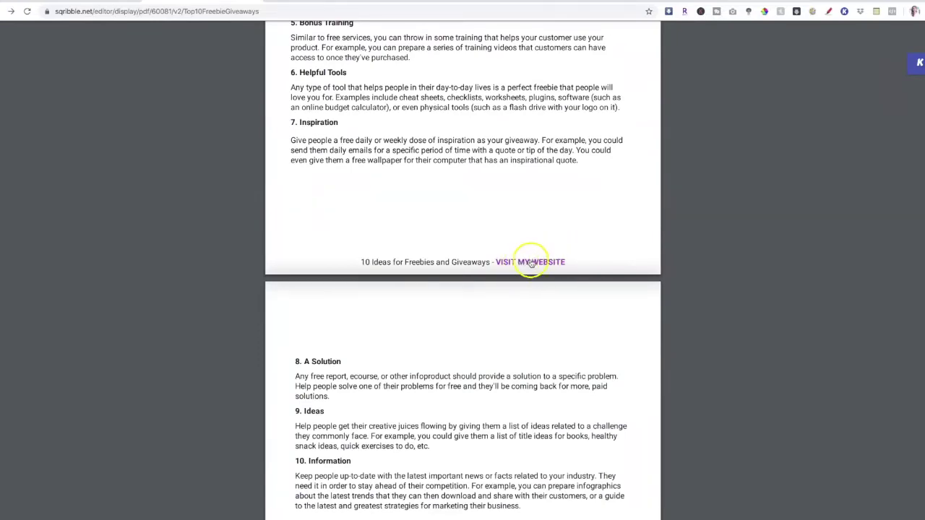
{"action": "scroll", "coordinate": [619, 250], "scroll_direction": "down", "scroll_amount": 10}
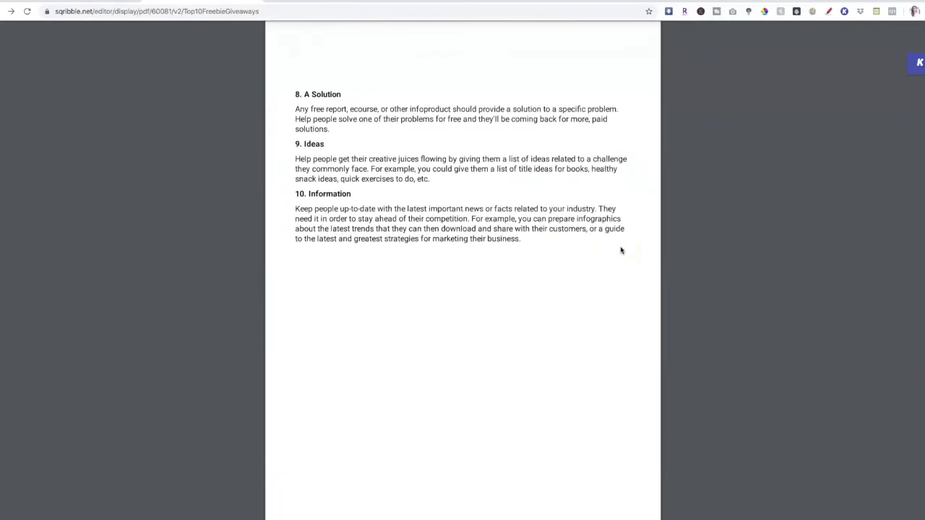
{"action": "scroll", "coordinate": [620, 250], "scroll_direction": "up", "scroll_amount": 15}
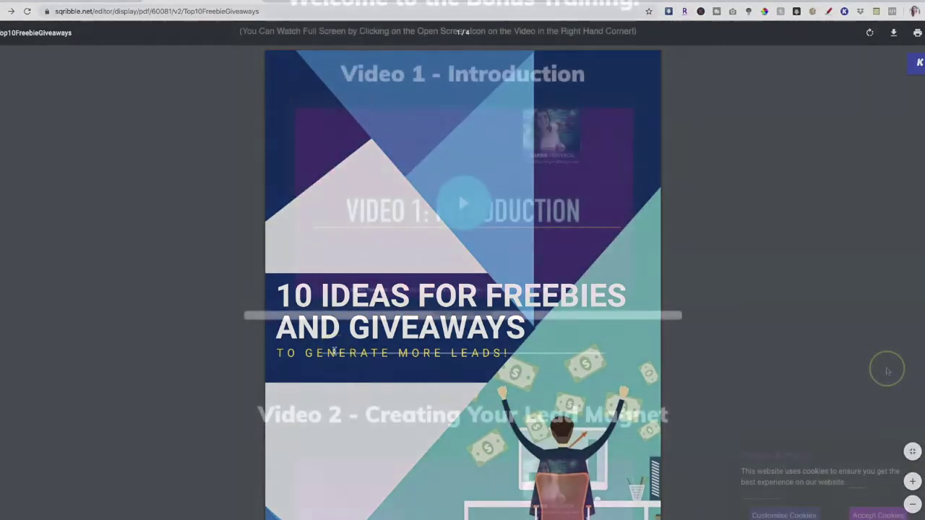
{"action": "scroll", "coordinate": [888, 371], "scroll_direction": "down", "scroll_amount": 5}
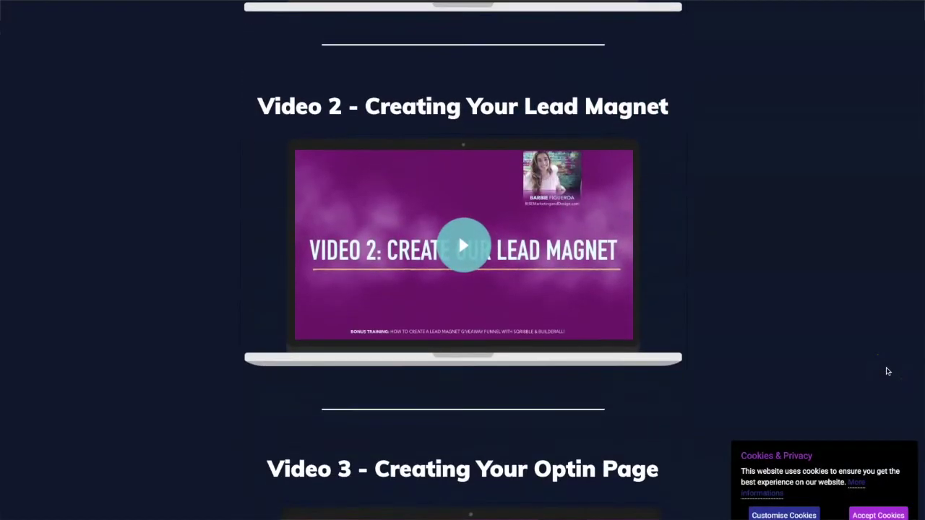
{"action": "scroll", "coordinate": [887, 371], "scroll_direction": "down", "scroll_amount": 6}
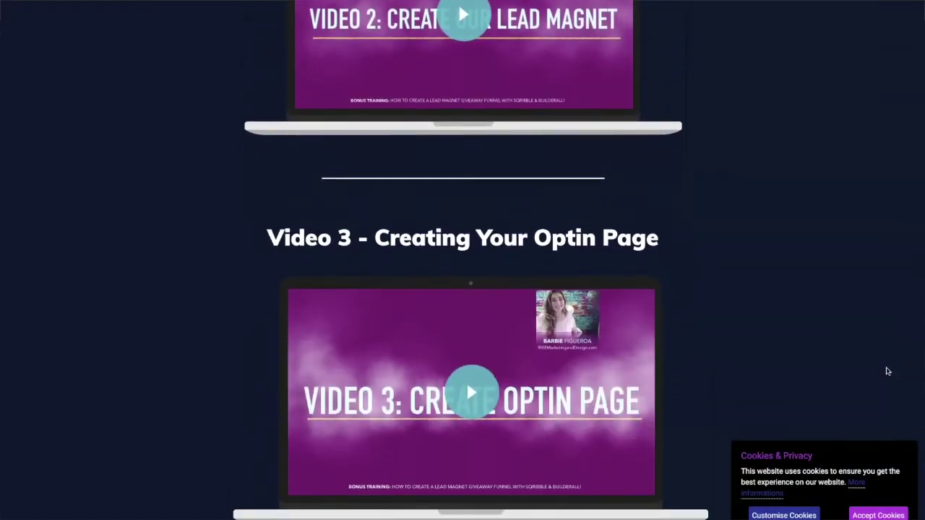
{"action": "scroll", "coordinate": [887, 372], "scroll_direction": "down", "scroll_amount": 7}
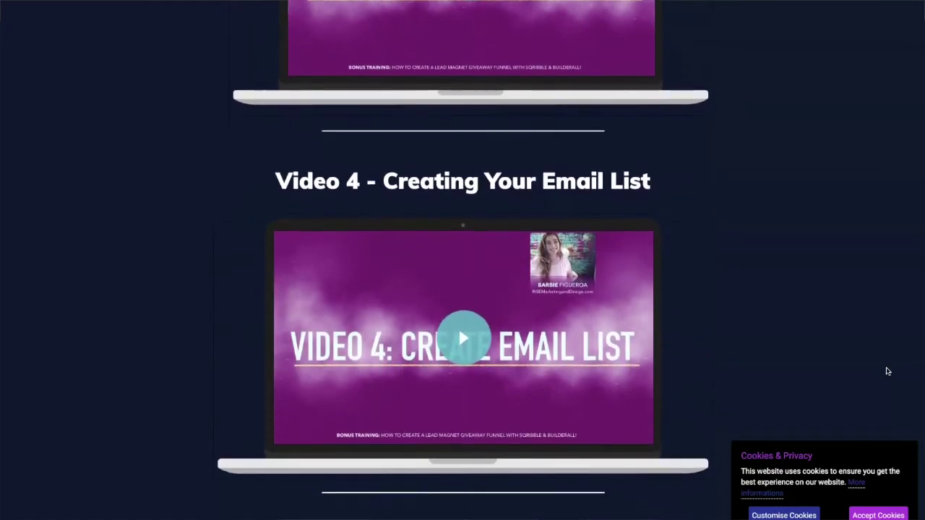
{"action": "scroll", "coordinate": [887, 372], "scroll_direction": "down", "scroll_amount": 7}
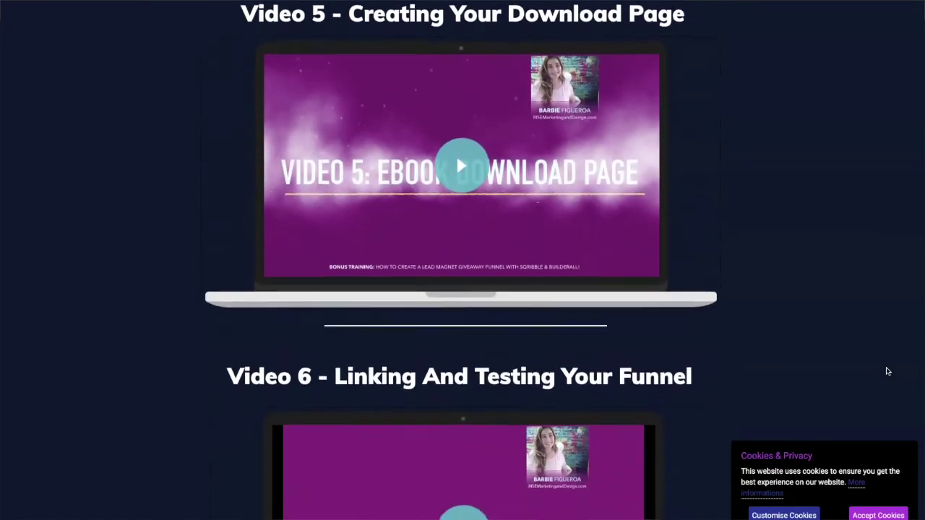
{"action": "scroll", "coordinate": [887, 371], "scroll_direction": "down", "scroll_amount": 4}
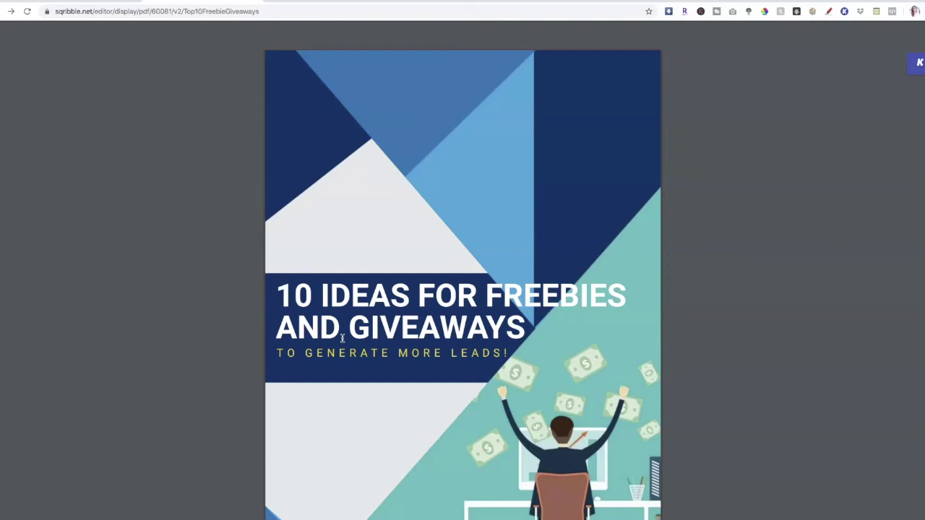
{"action": "scroll", "coordinate": [343, 337], "scroll_direction": "down", "scroll_amount": 2}
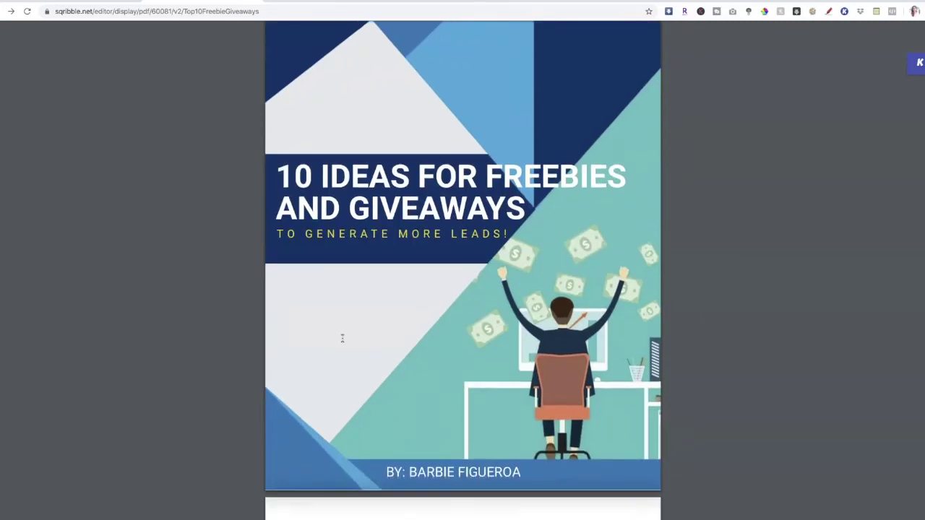